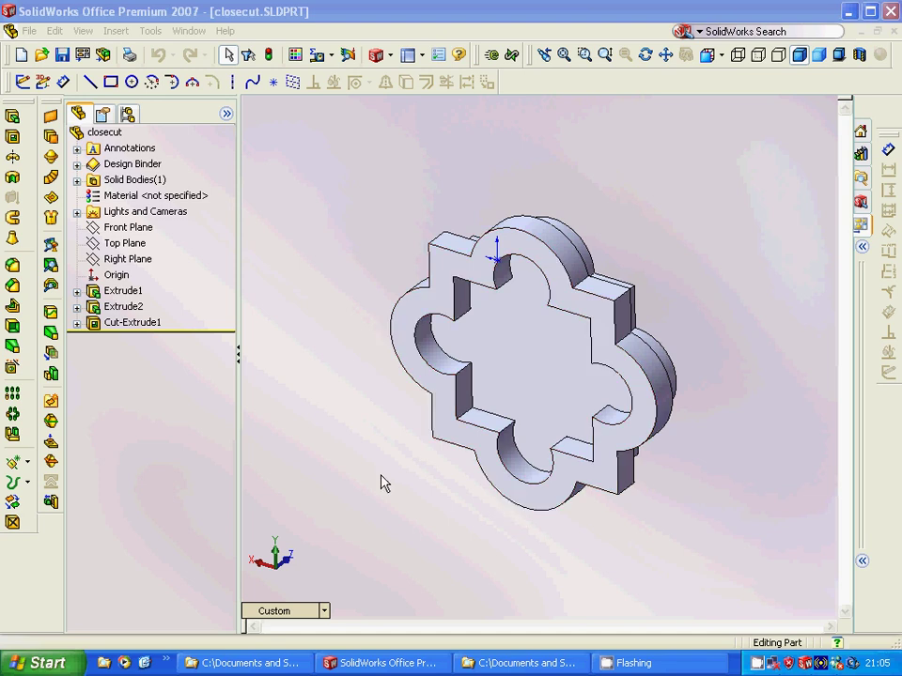
- Suppress Extrude1 of the closecut part so the quatrefoil body disappears
click(132, 291)
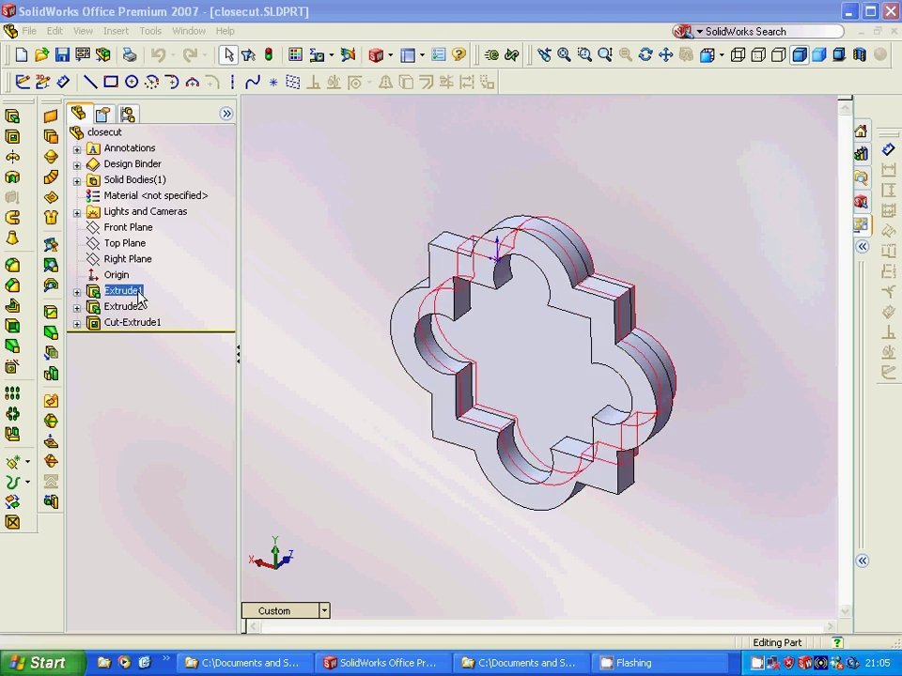
right_click(138, 292)
click(191, 357)
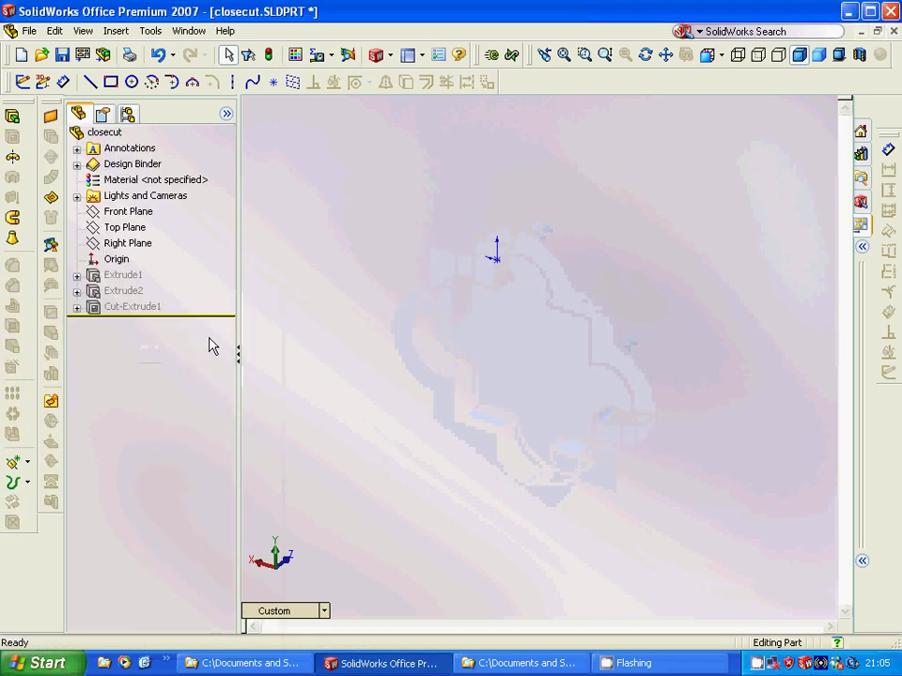
- Expand the suppressed Extrude1 and display the Front Plane and Sketch1's quatrefoil profile
click(118, 288)
click(121, 276)
click(125, 212)
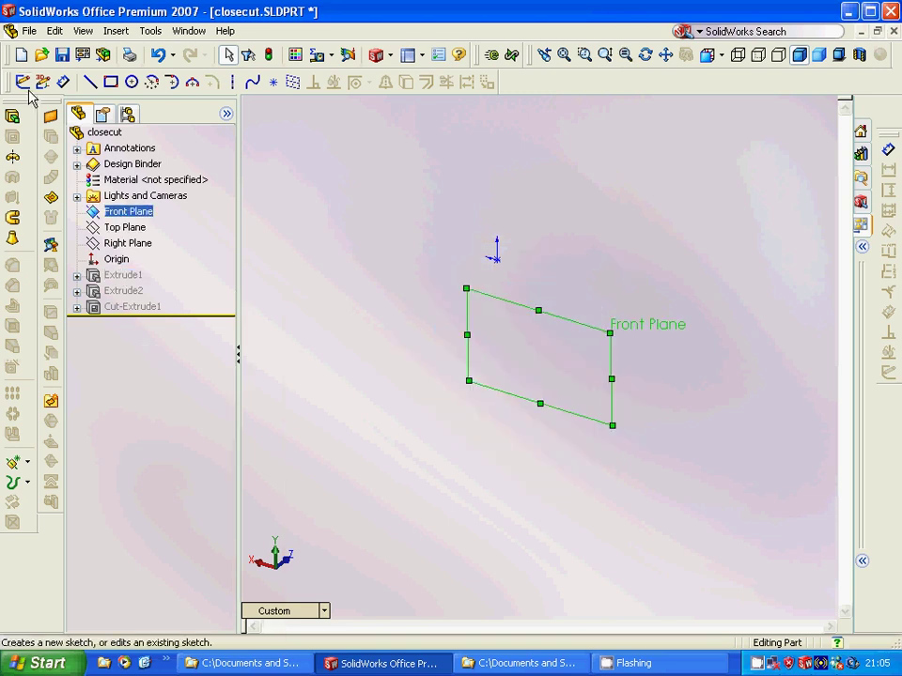
click(77, 275)
click(140, 291)
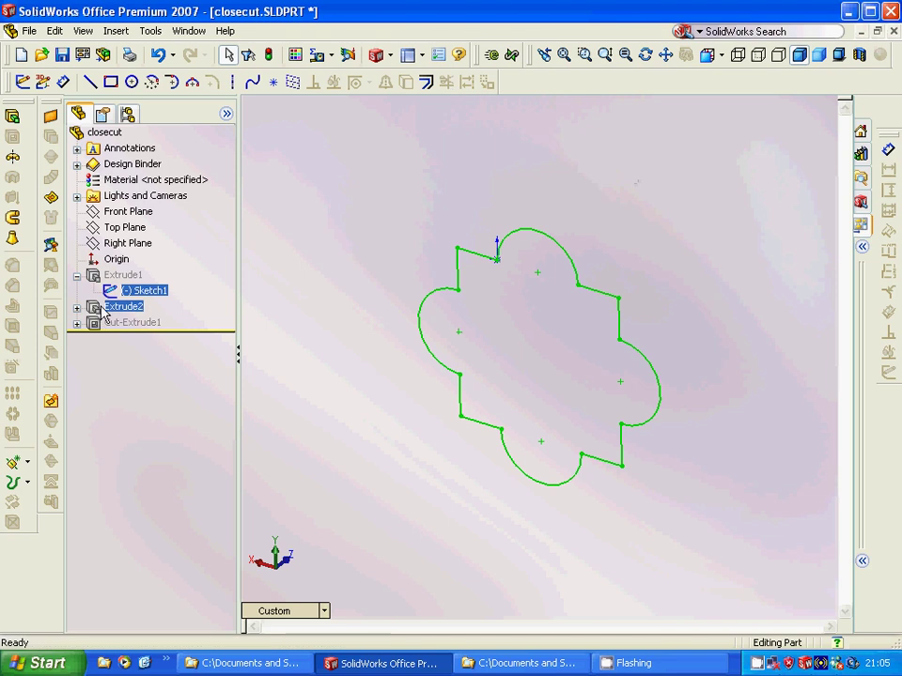
right_click(120, 279)
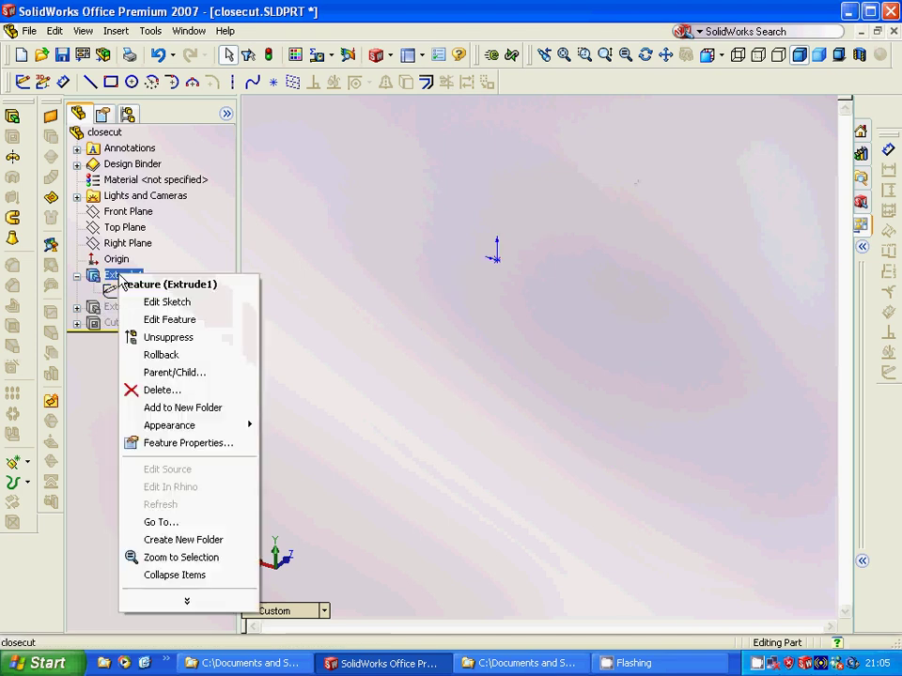
- Unsuppress Extrude1 so the quatrefoil plate reappears
click(169, 337)
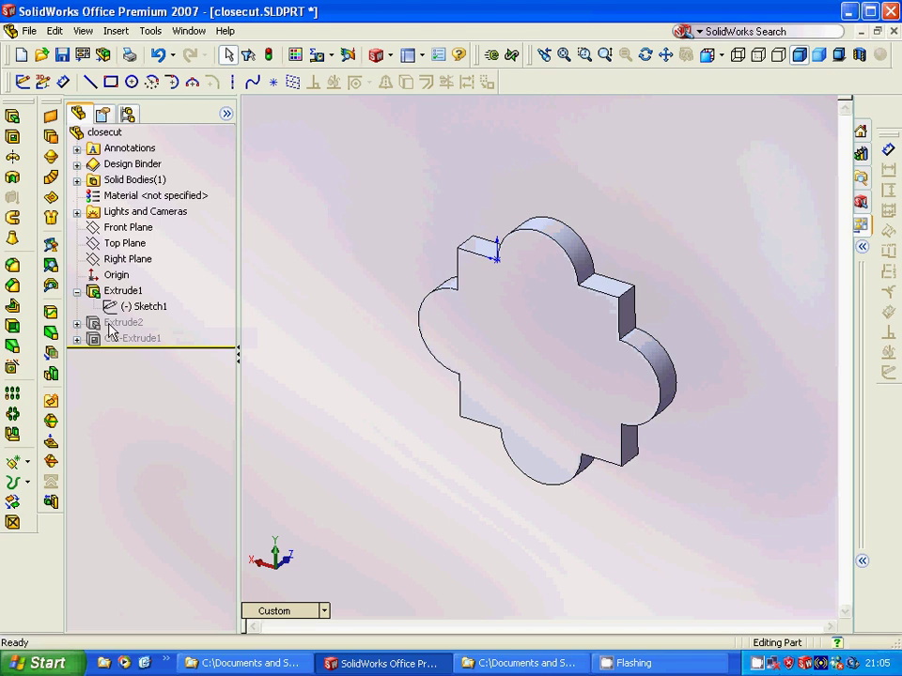
click(77, 293)
click(77, 306)
- Display Extrude2's Sketch2 outline around the plate, orbiting the view slightly
click(141, 322)
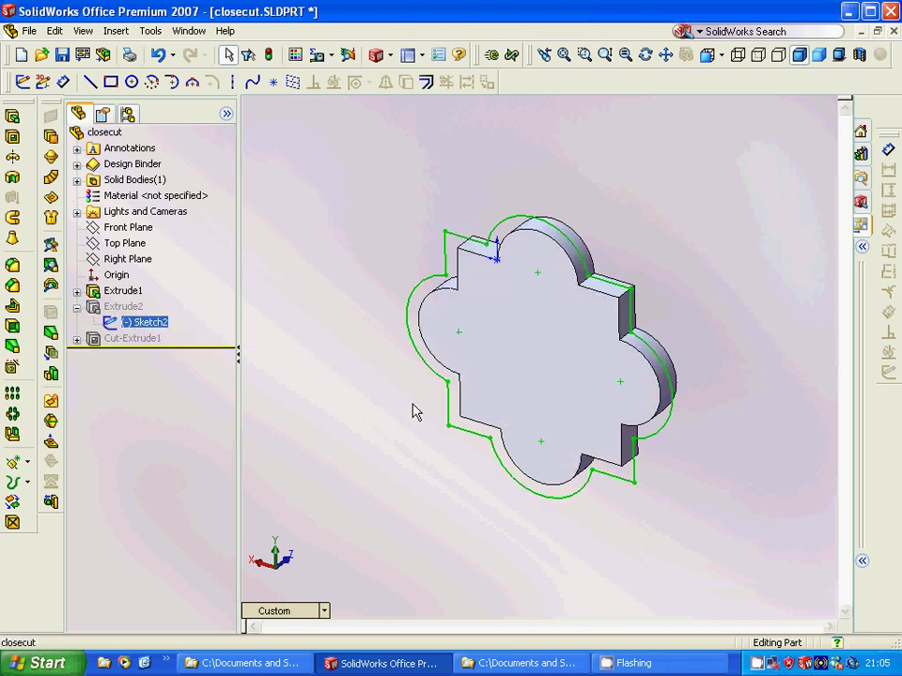
click(479, 298)
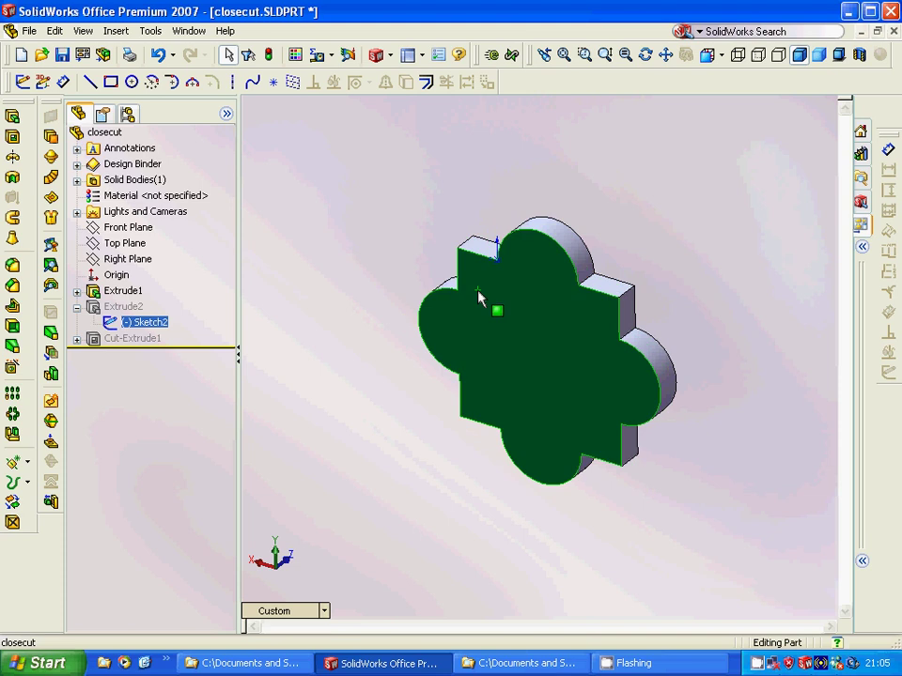
ctrl+click(131, 307)
click(145, 321)
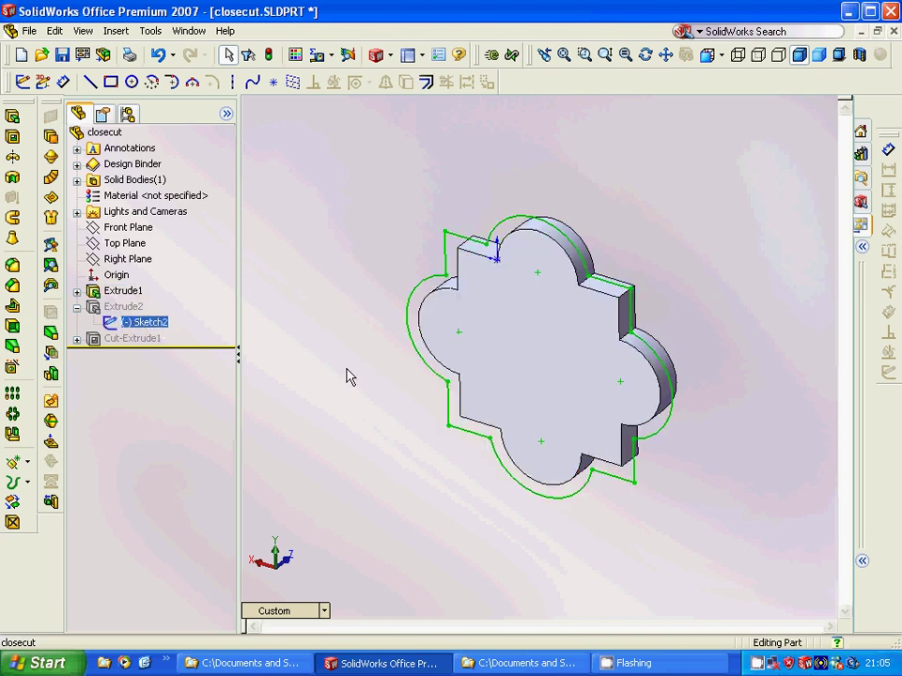
middle_drag(346, 376, 352, 346)
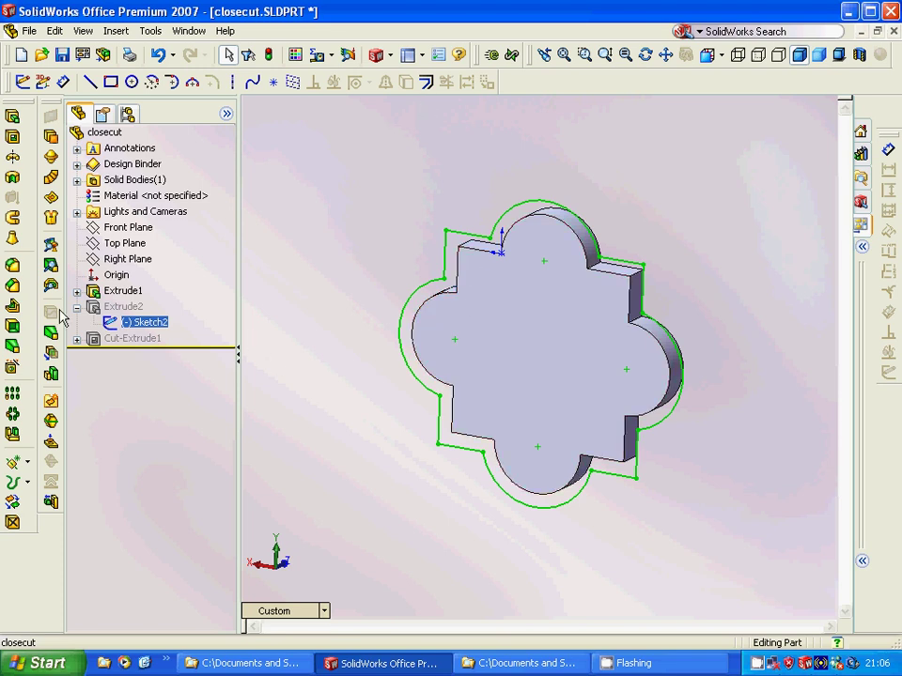
click(120, 307)
- Unsuppress Extrude2 to restore the stepped flange behind the plate
right_click(120, 311)
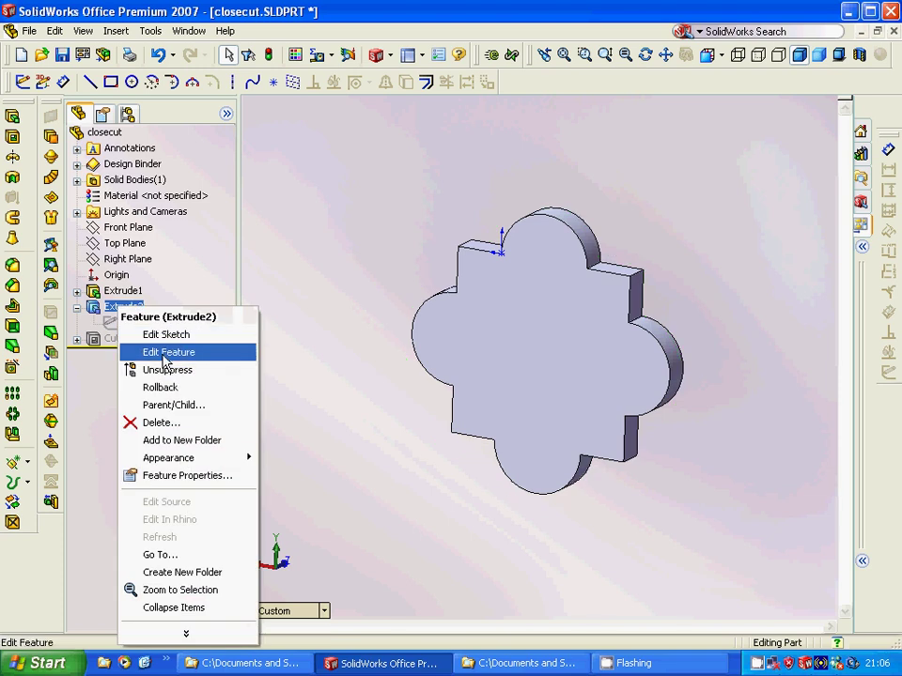
click(162, 372)
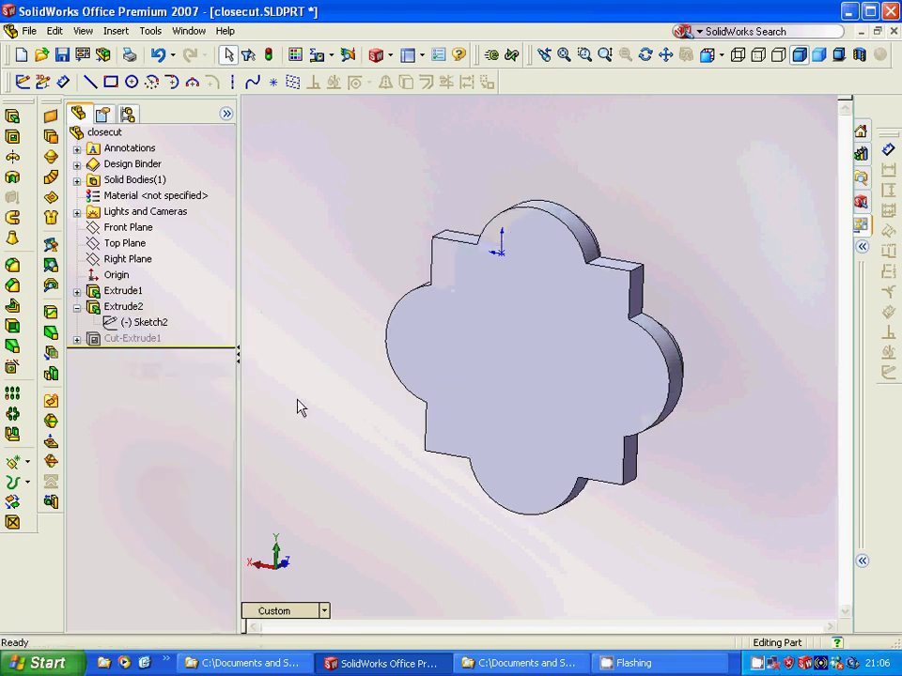
mouse_move(304, 405)
middle_down()
mouse_move(237, 420)
mouse_move(149, 466)
mouse_move(178, 477)
mouse_move(136, 475)
mouse_move(272, 487)
middle_up()
- Expand Cut-Extrude1 and show its Sketch4 groove outline on the plate face
click(77, 307)
click(127, 322)
click(77, 322)
click(137, 338)
middle_drag(358, 416, 335, 378)
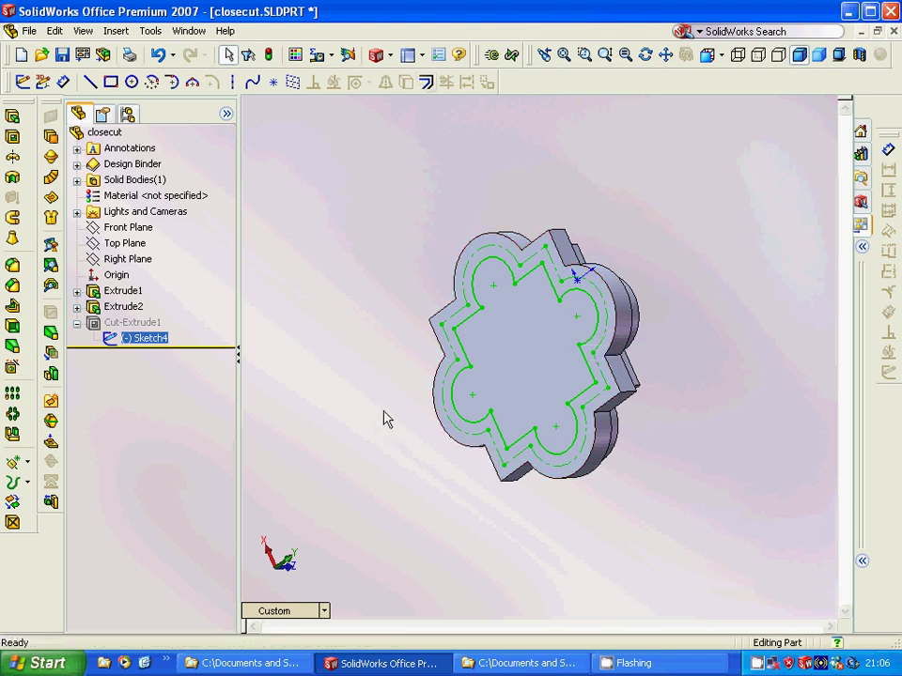
- Unsuppress Cut-Extrude1 so the recessed pocket is cut into the plate
click(130, 322)
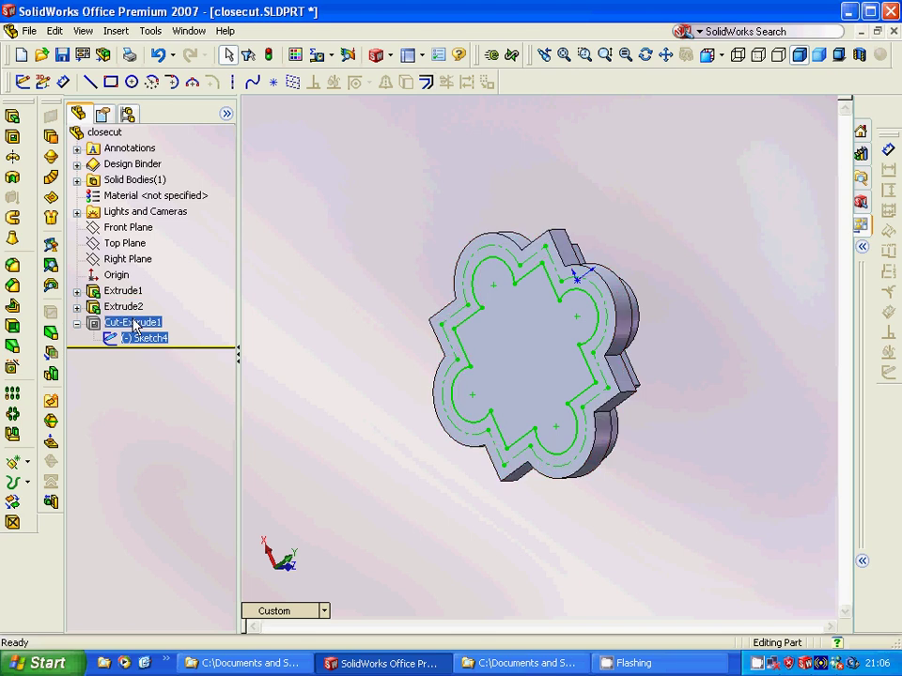
right_click(132, 322)
click(194, 381)
middle_drag(422, 429, 416, 387)
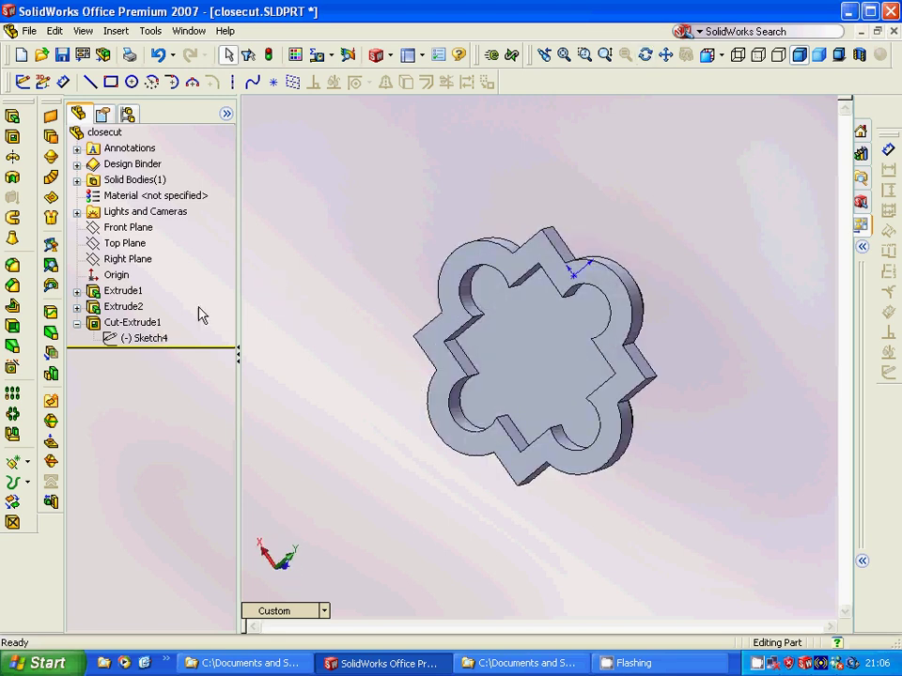
- Close closecut.SLDPRT without saving the changes
click(29, 30)
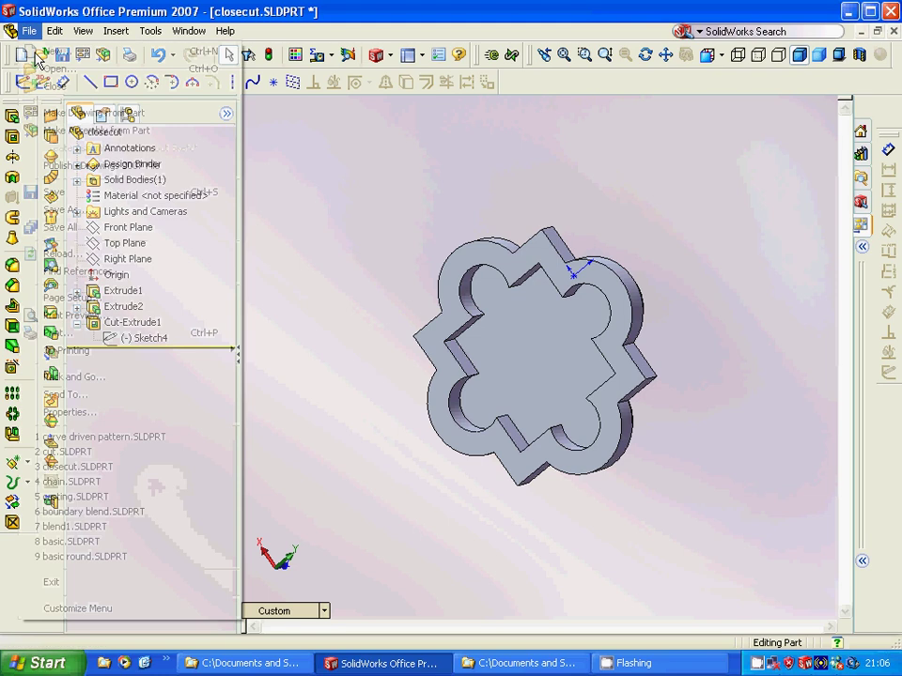
click(52, 85)
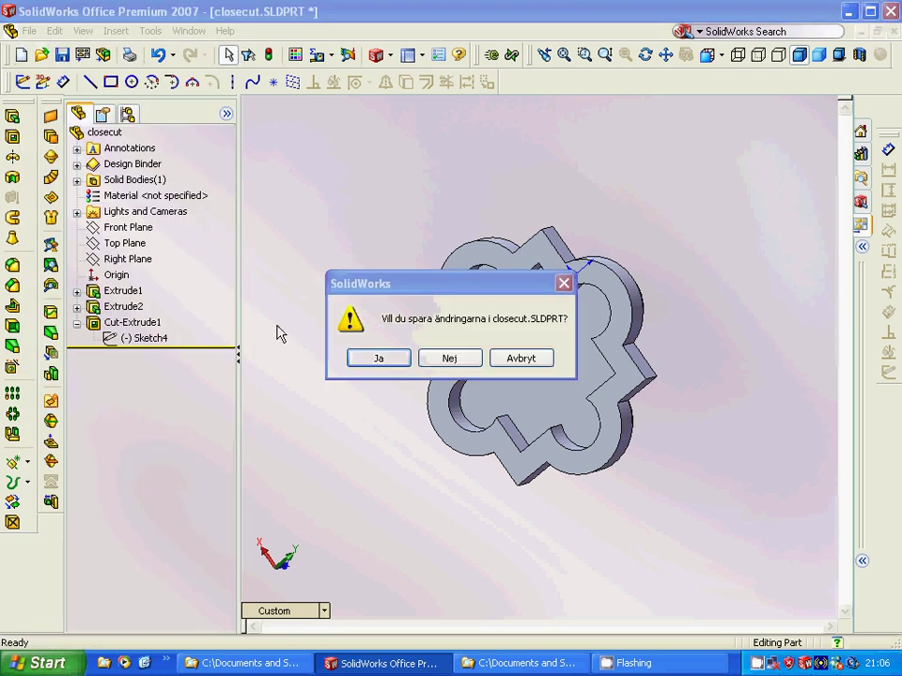
click(432, 358)
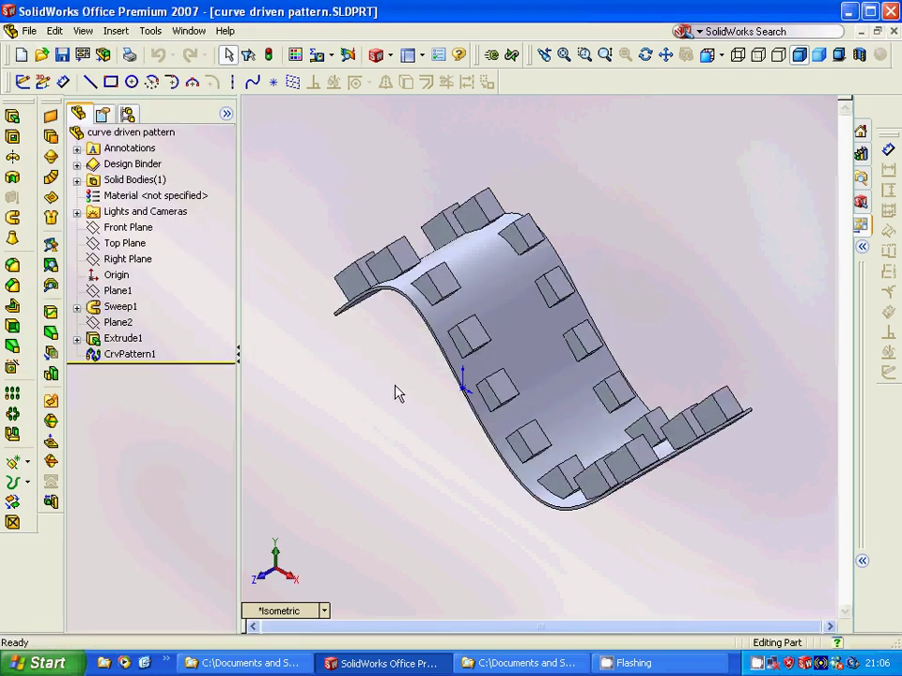
middle_drag(394, 397, 380, 442)
click(122, 323)
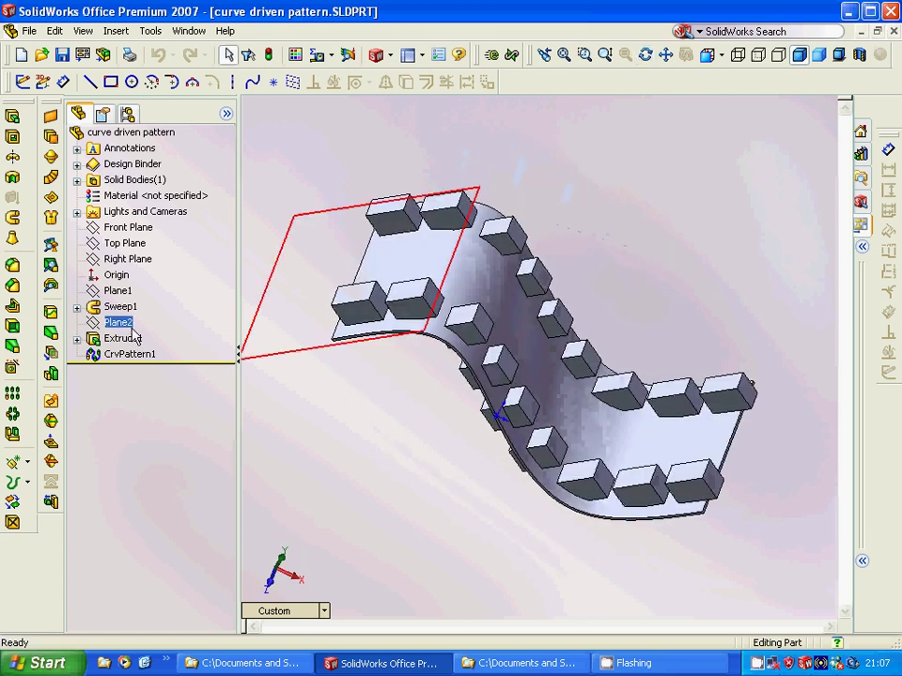
click(122, 292)
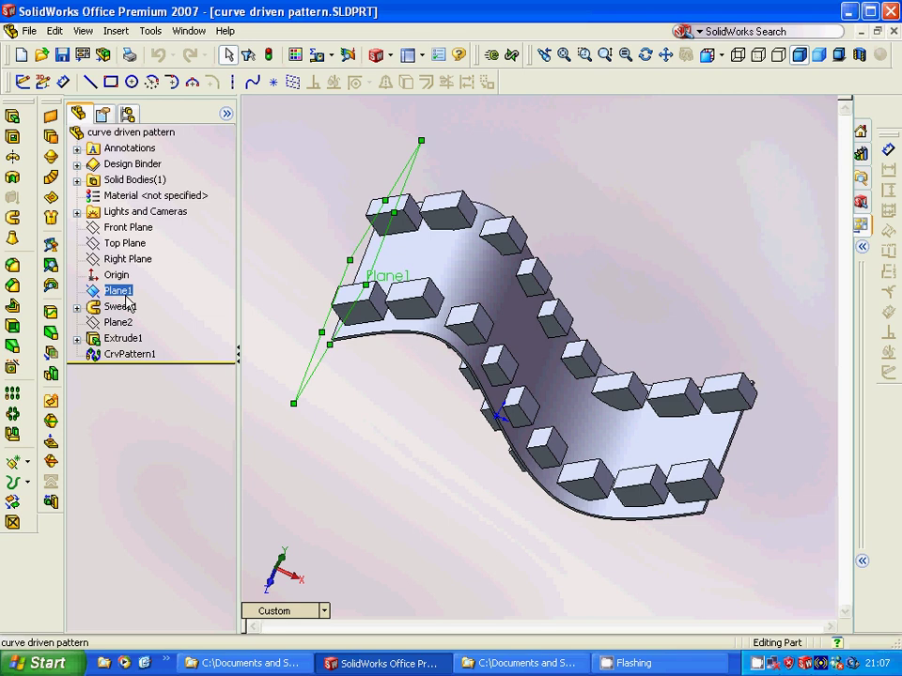
right_click(129, 300)
click(162, 324)
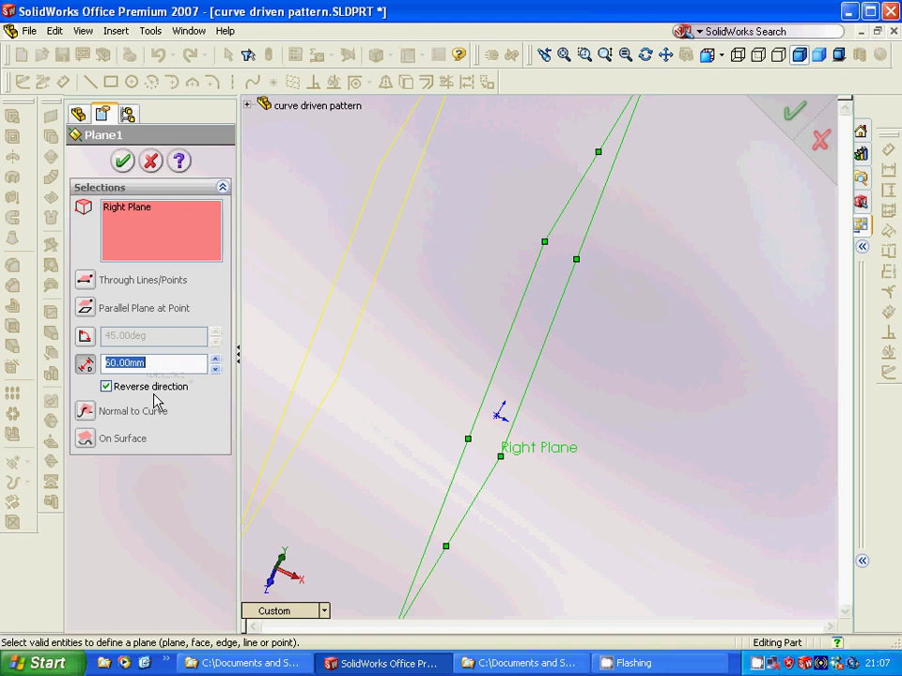
click(122, 225)
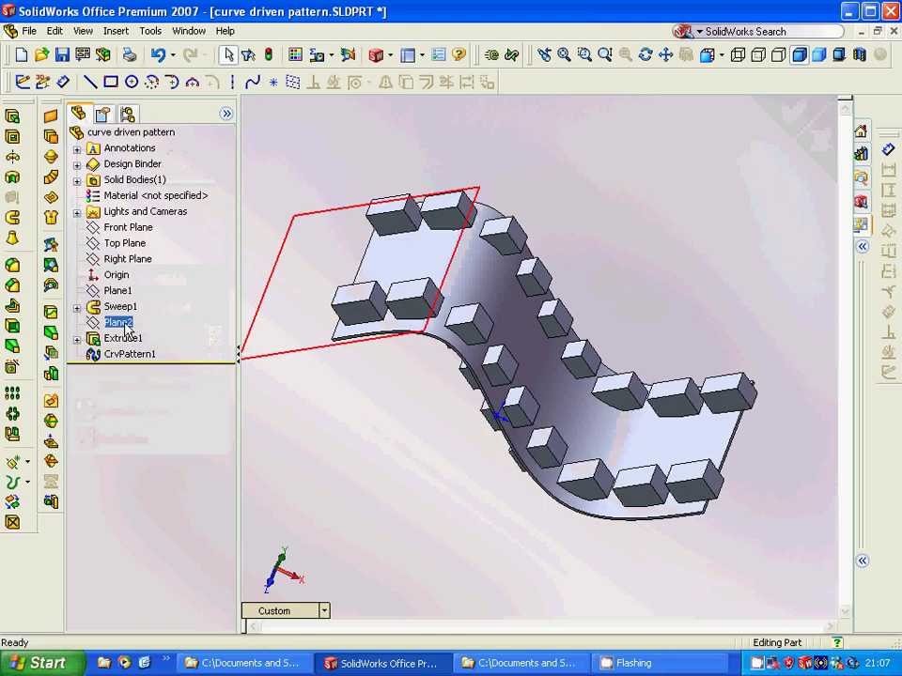
right_click(125, 328)
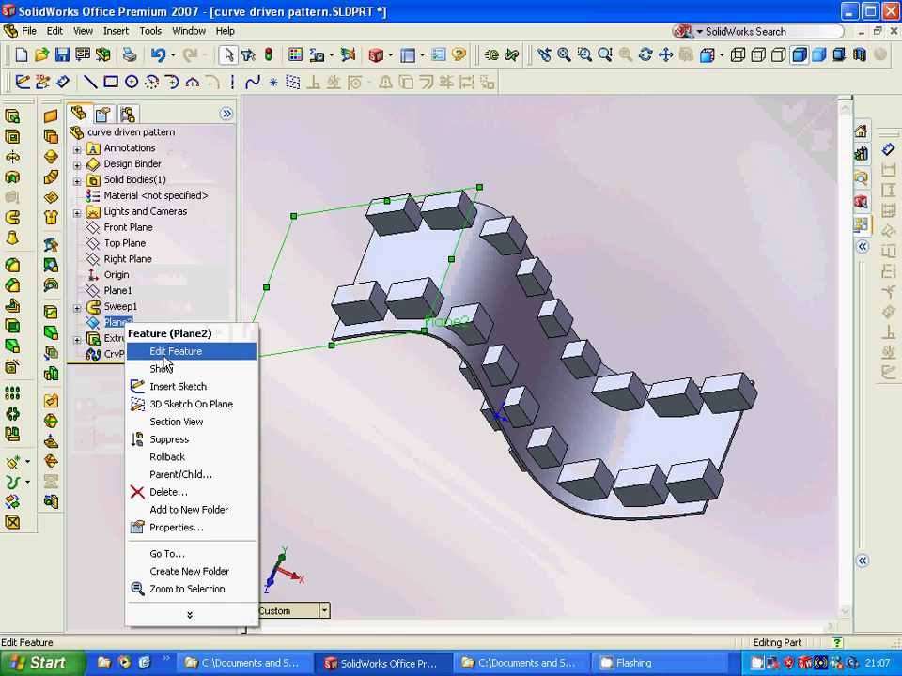
- Accept Plane2's 41.00deg definition from an edge and Plane1, rebuilding the part
click(162, 350)
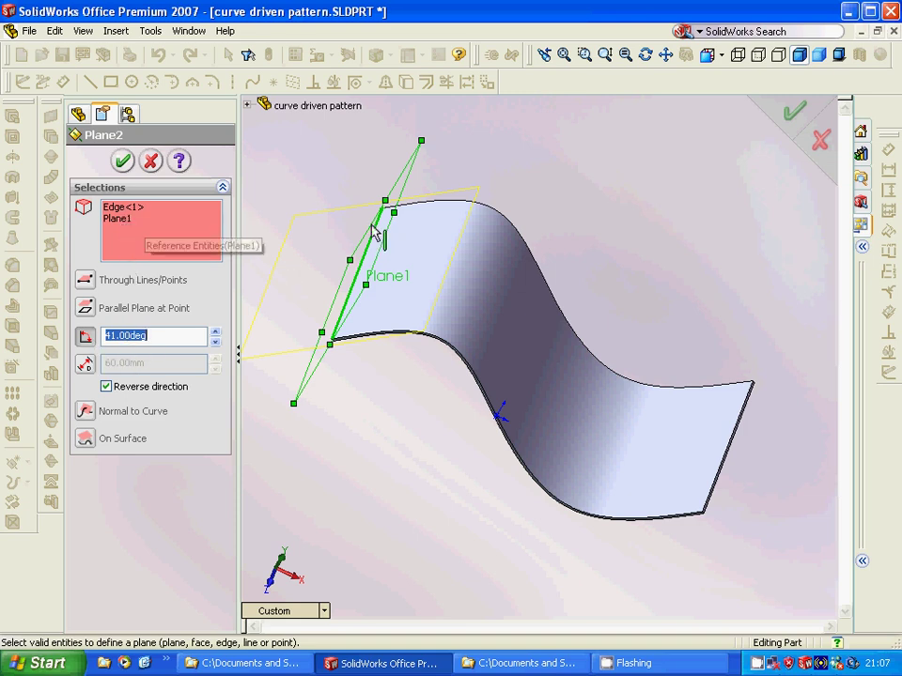
click(119, 168)
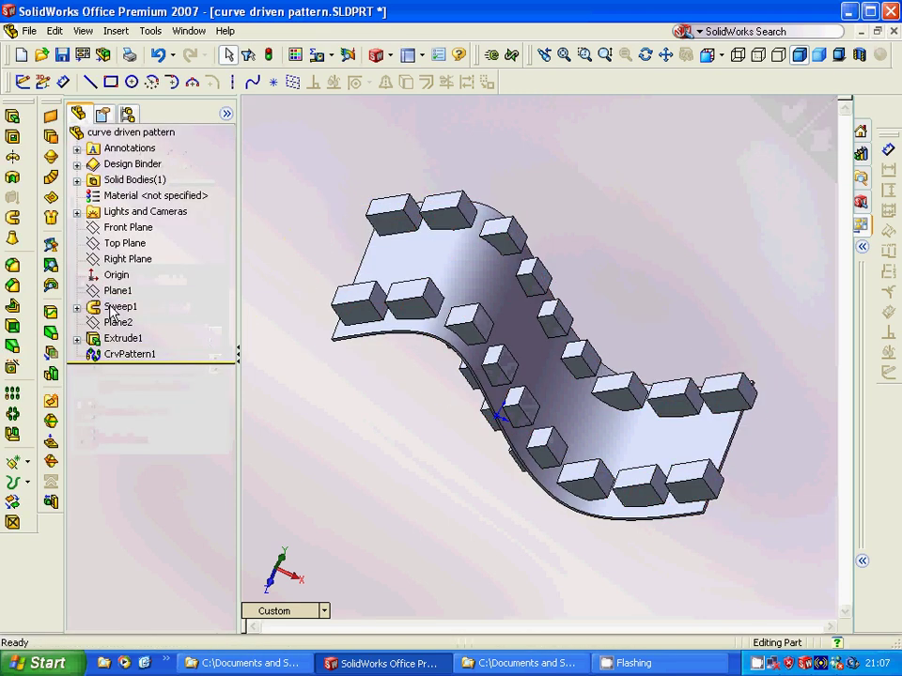
- Suppress Sweep1, hiding the S-shaped surface and all dependent features
click(77, 307)
click(152, 338)
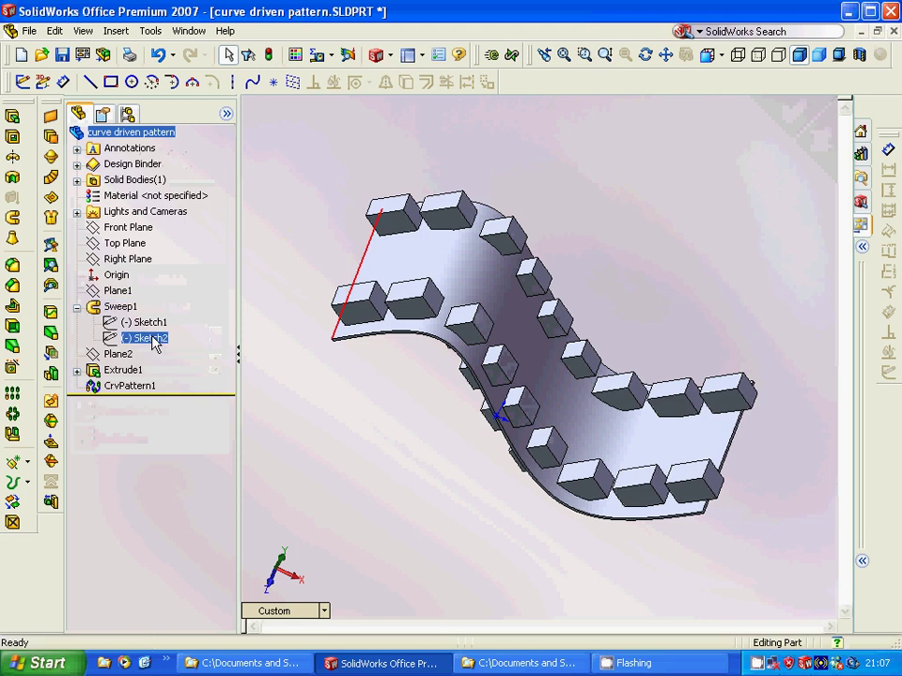
click(120, 307)
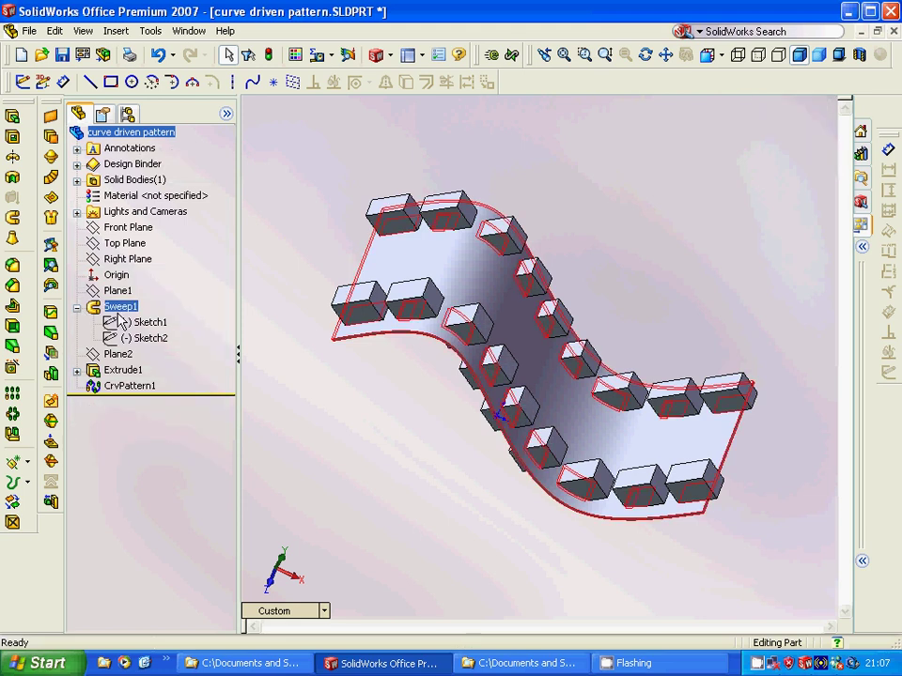
right_click(120, 310)
click(146, 356)
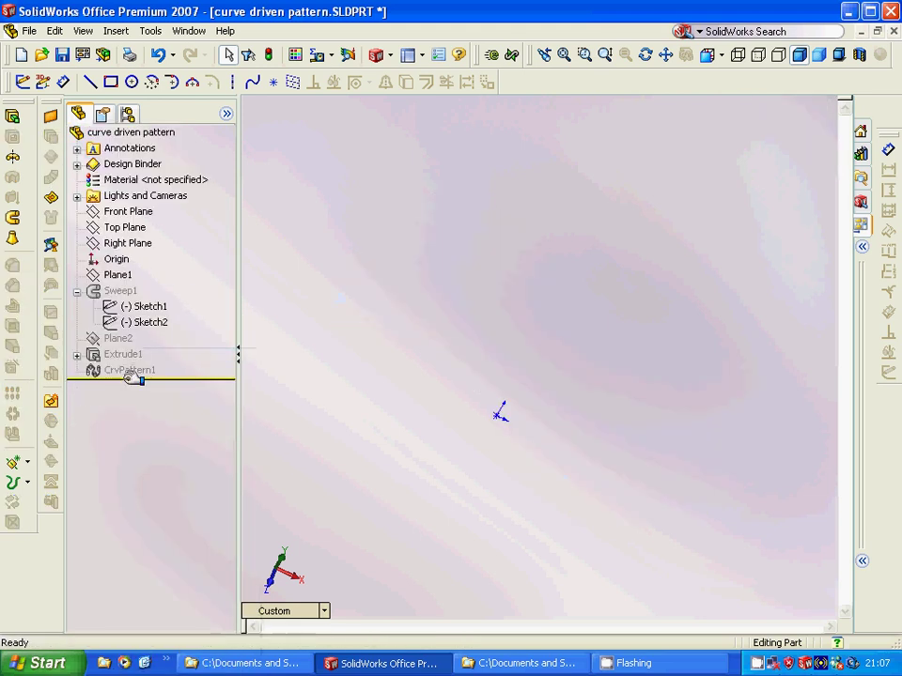
- Inspect Sketch1's S-curve path against the Top and Front Planes
click(145, 307)
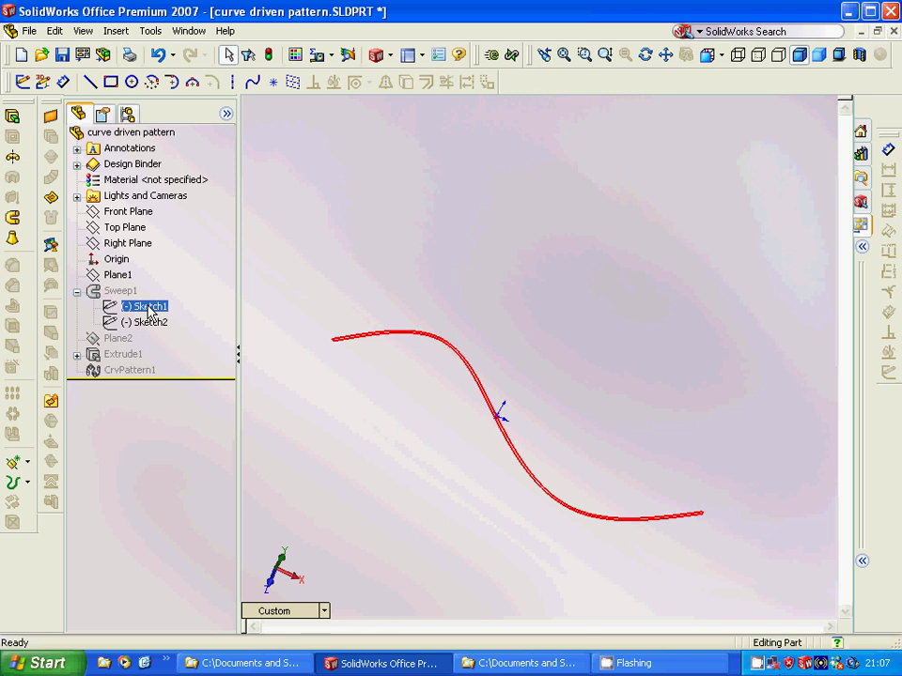
click(120, 292)
click(131, 229)
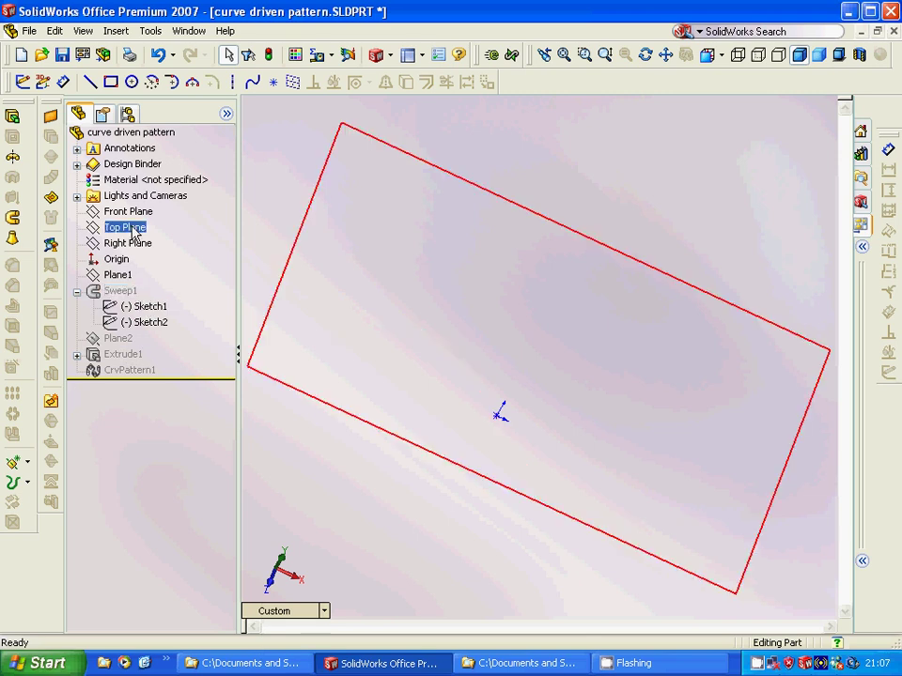
click(133, 211)
click(133, 228)
click(132, 212)
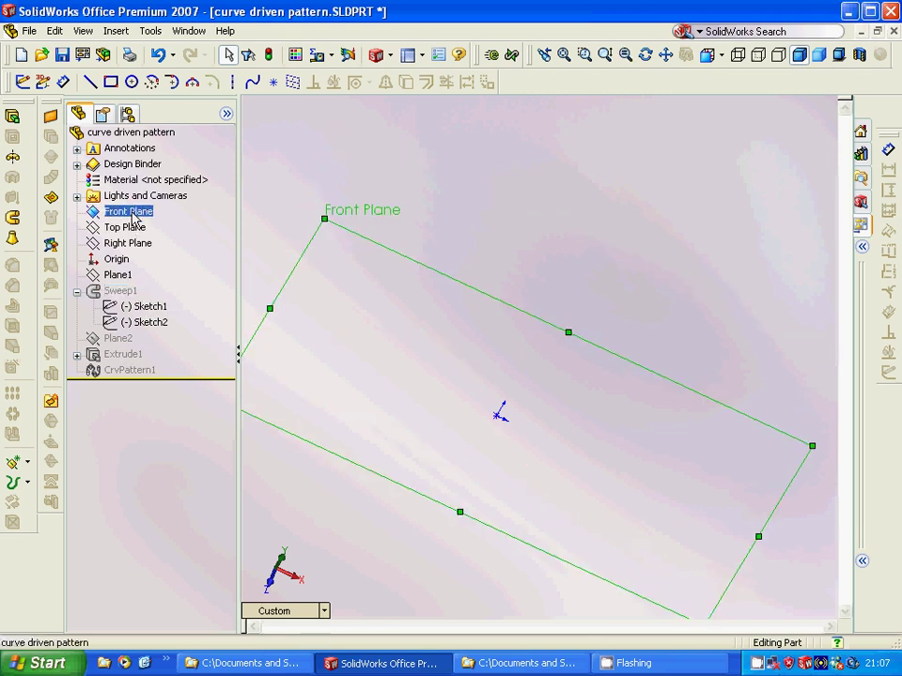
ctrl+click(140, 307)
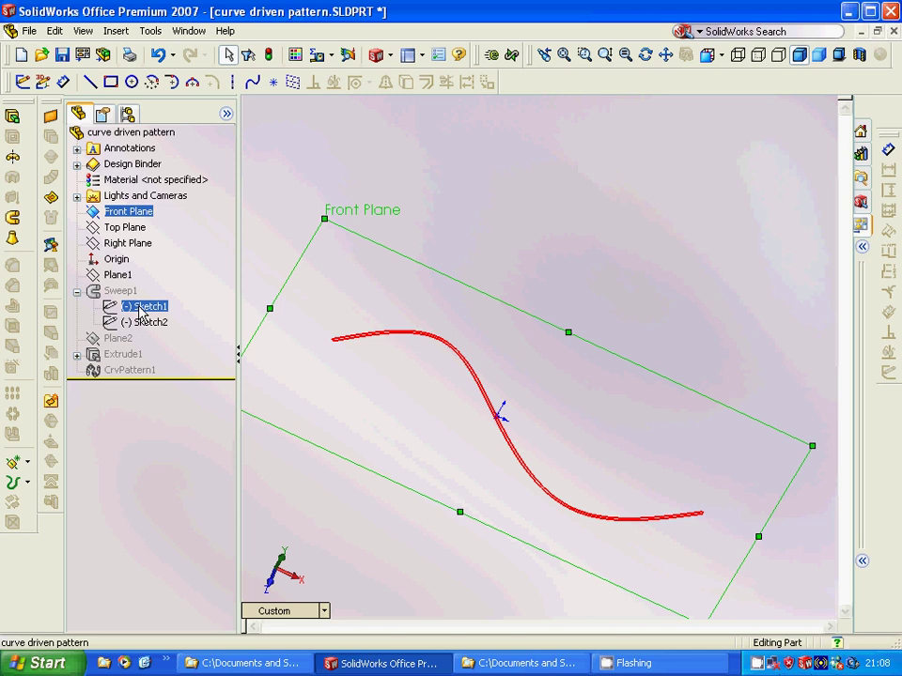
click(140, 309)
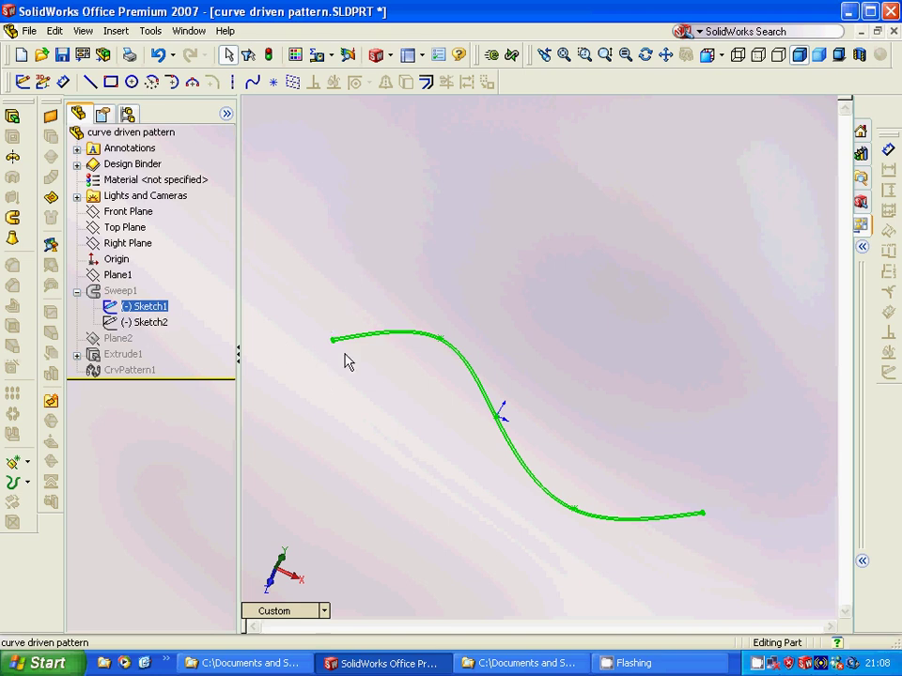
- Compare Sketch2's line and the S-curve with the Top Plane, Right Plane and Plane1
ctrl+click(146, 323)
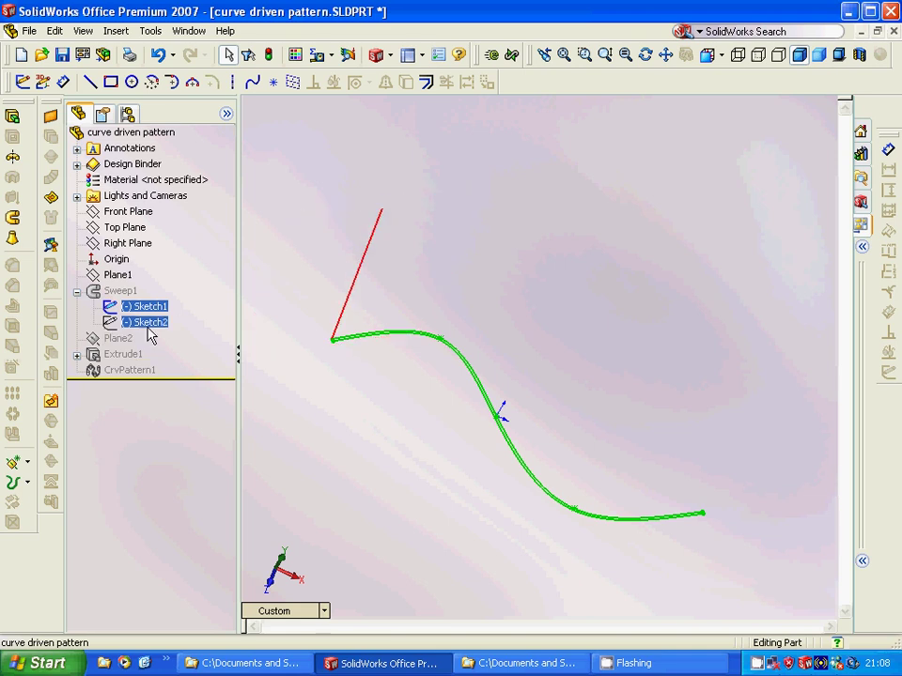
ctrl+click(146, 323)
ctrl+click(125, 228)
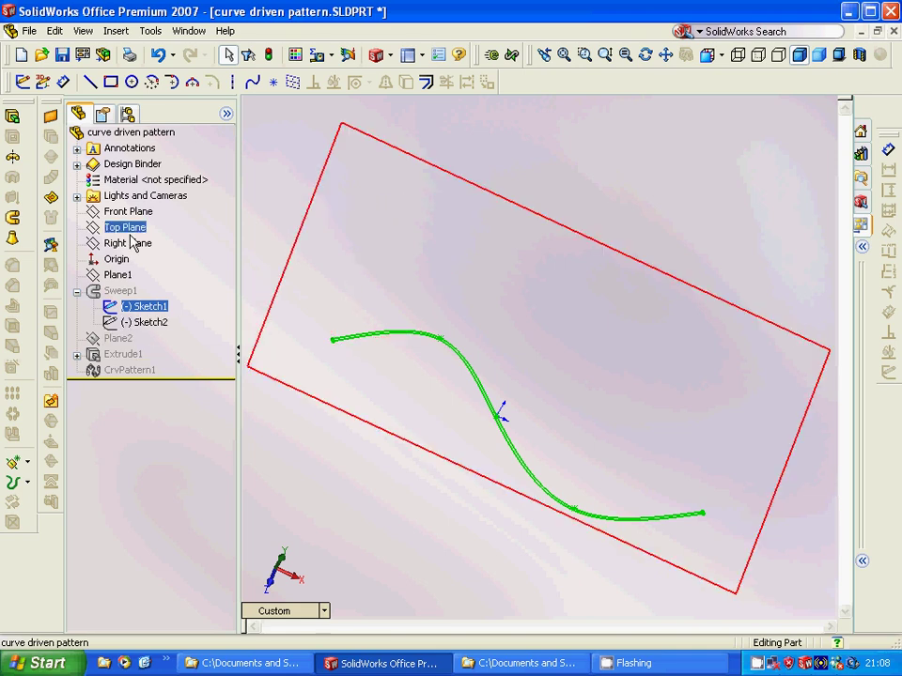
ctrl+click(125, 227)
ctrl+click(133, 243)
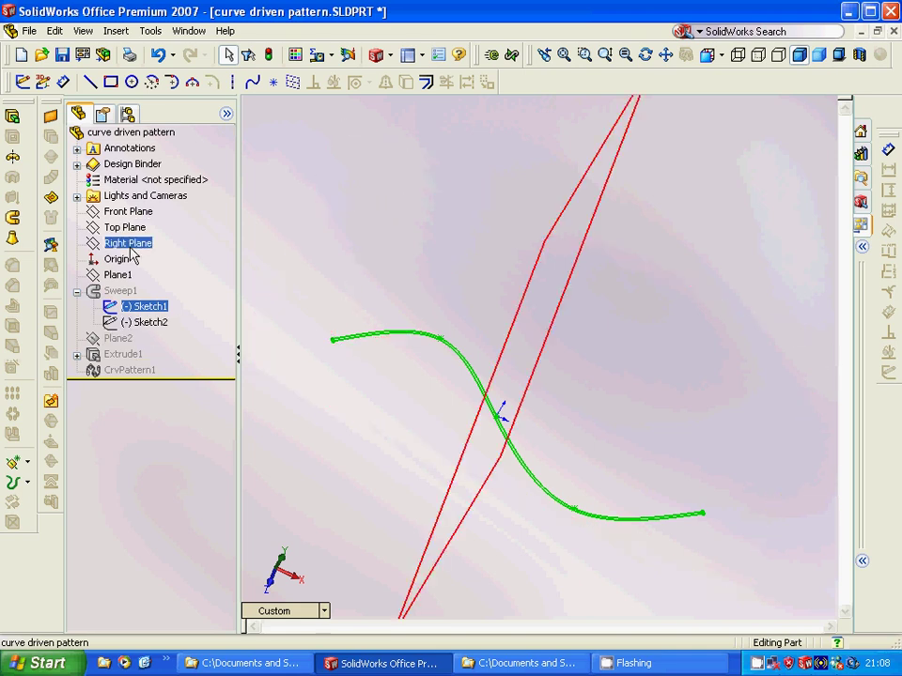
ctrl+click(131, 243)
ctrl+click(118, 275)
ctrl+click(141, 306)
ctrl+click(141, 322)
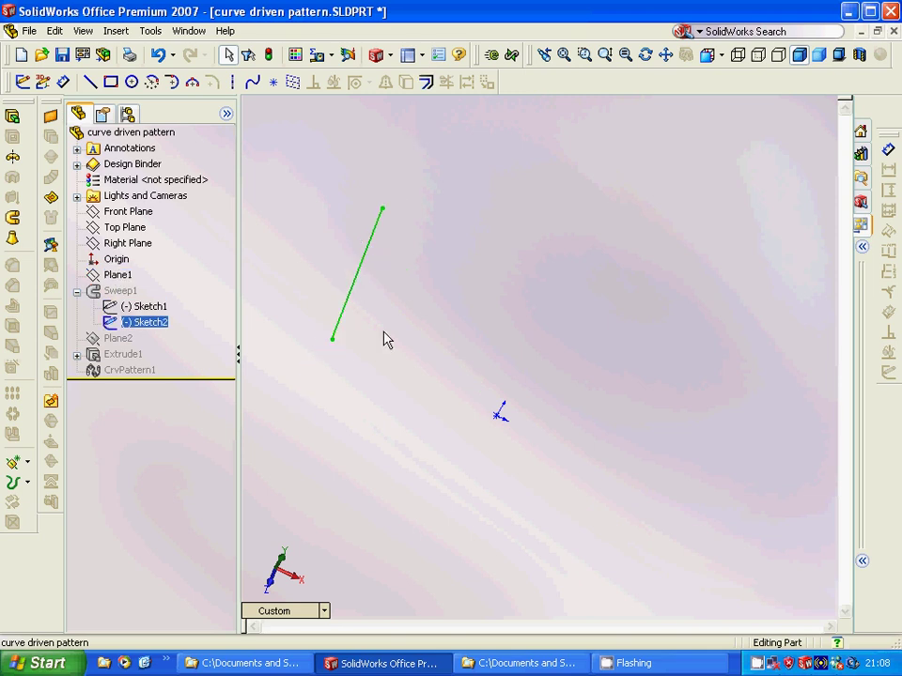
click(94, 293)
- Unsuppress Sweep1 to restore the S-shaped surface
right_click(116, 292)
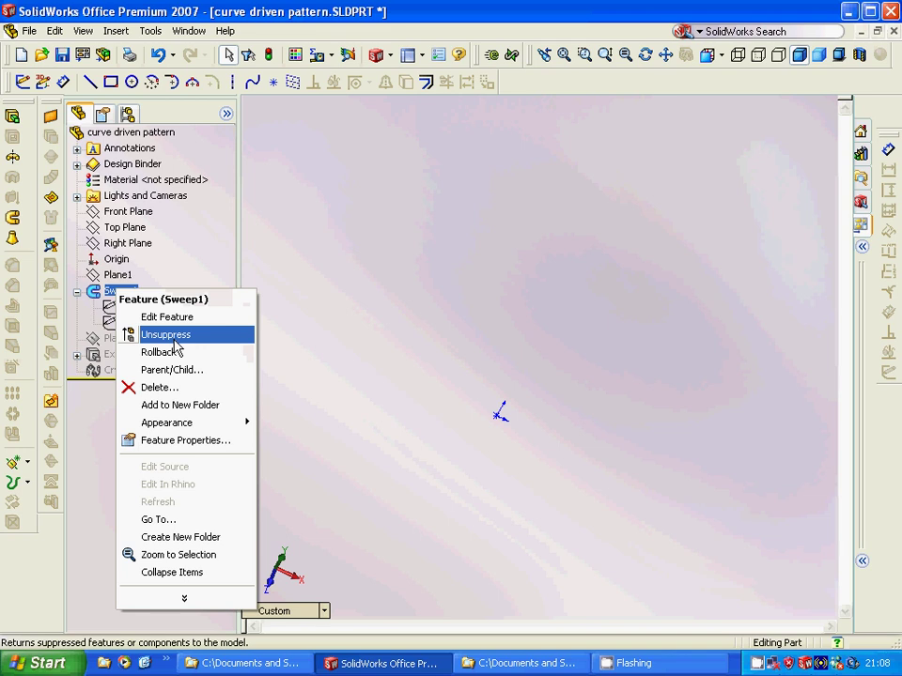
click(169, 336)
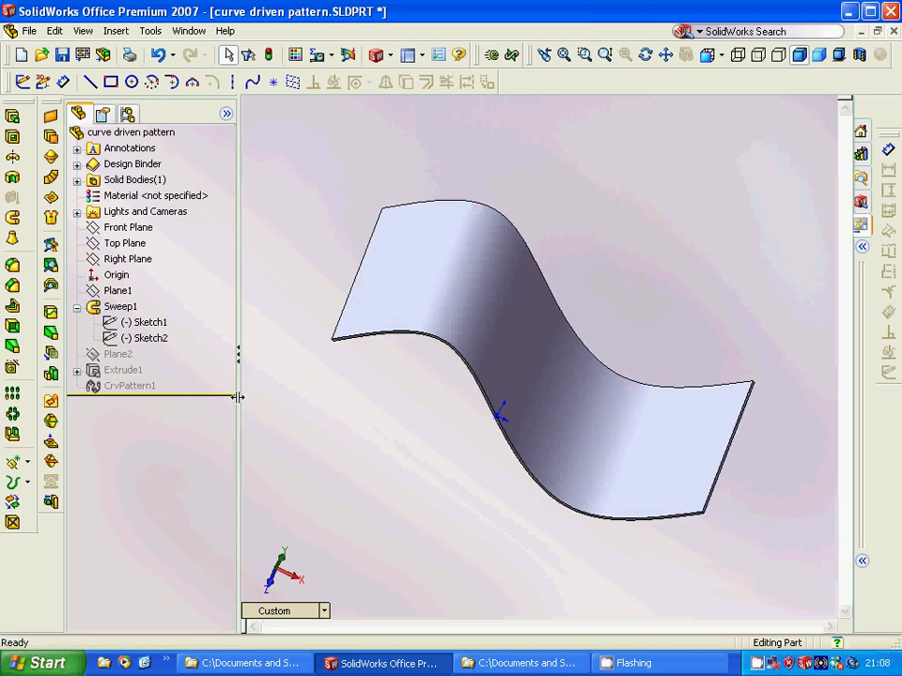
click(77, 307)
- Select Plane2 and display Extrude1's Sketch3 rectangles on the surface
click(119, 323)
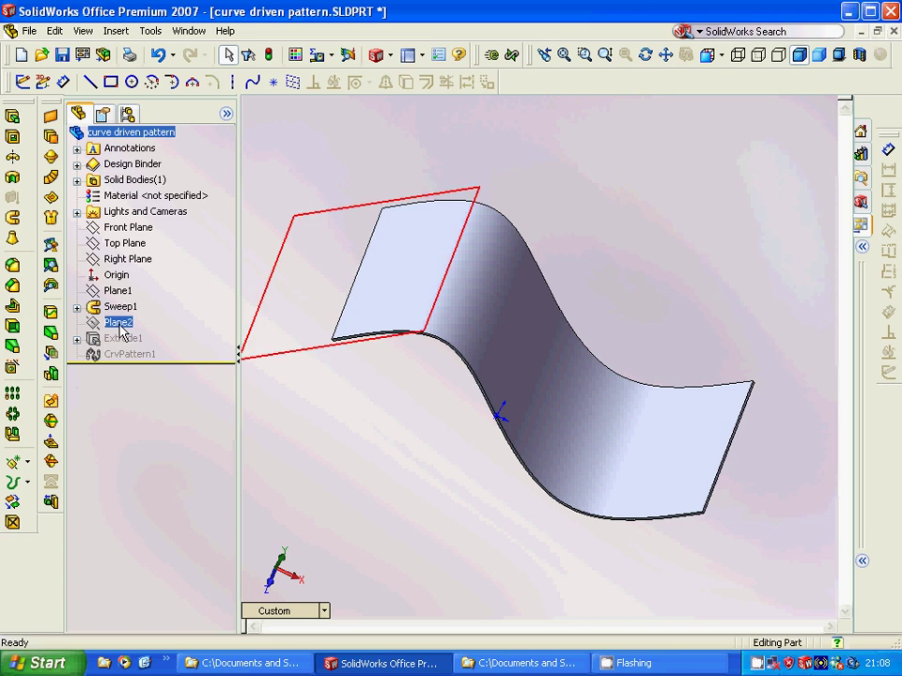
click(120, 327)
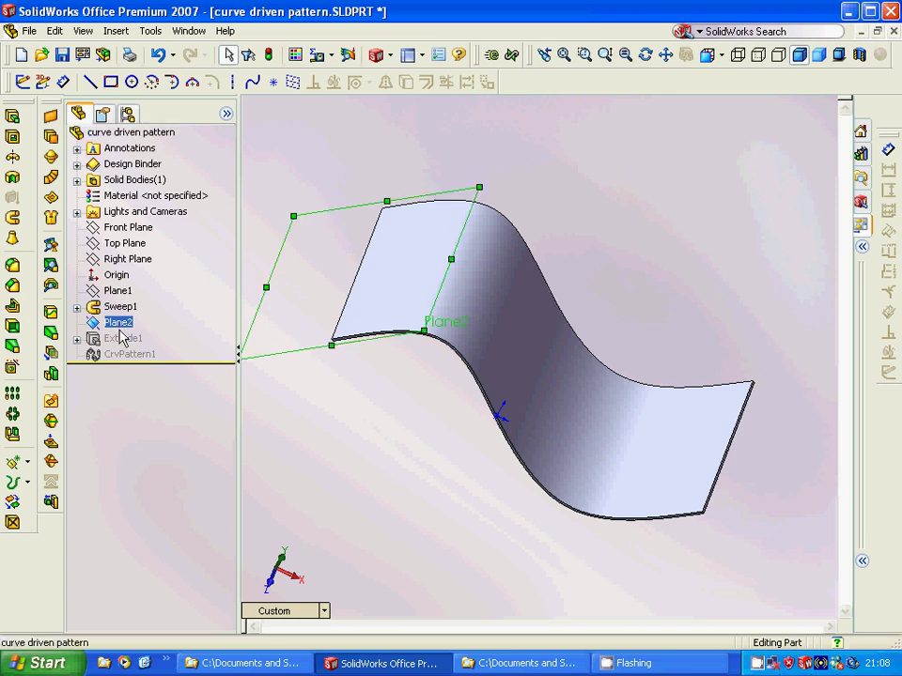
click(77, 338)
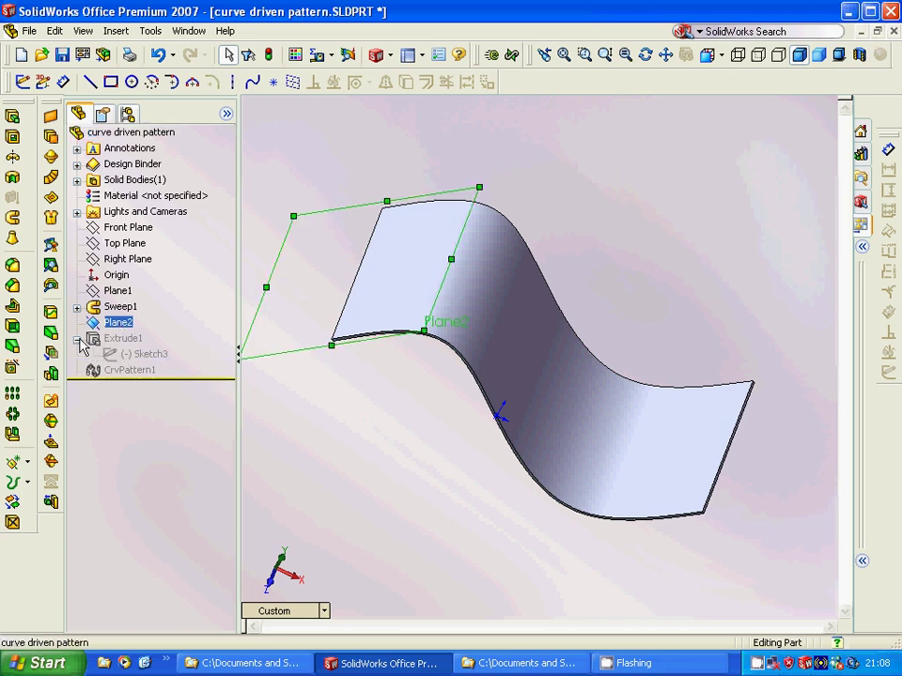
click(143, 354)
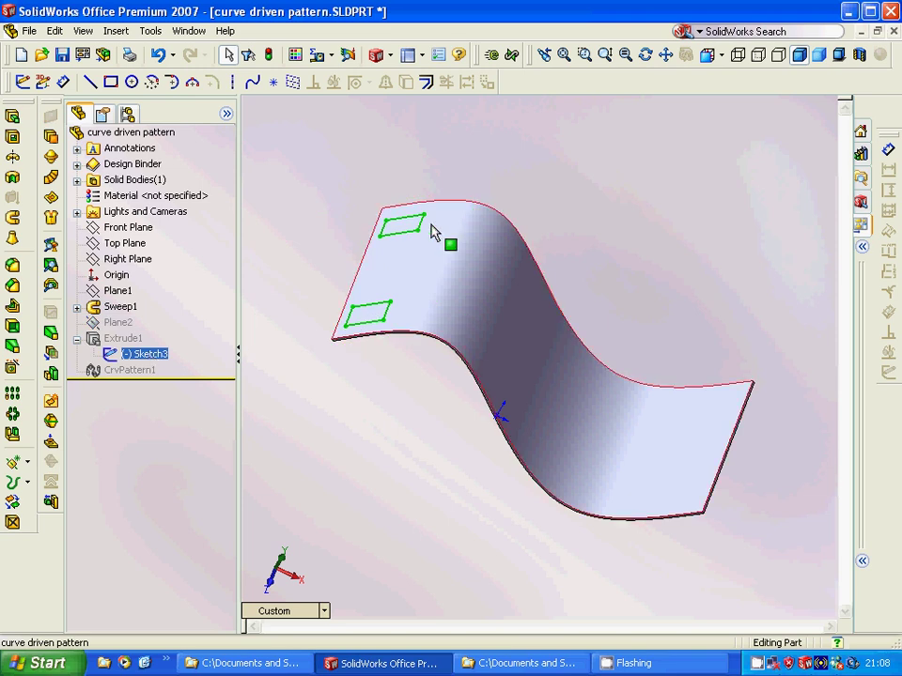
ctrl+click(126, 340)
right_click(126, 342)
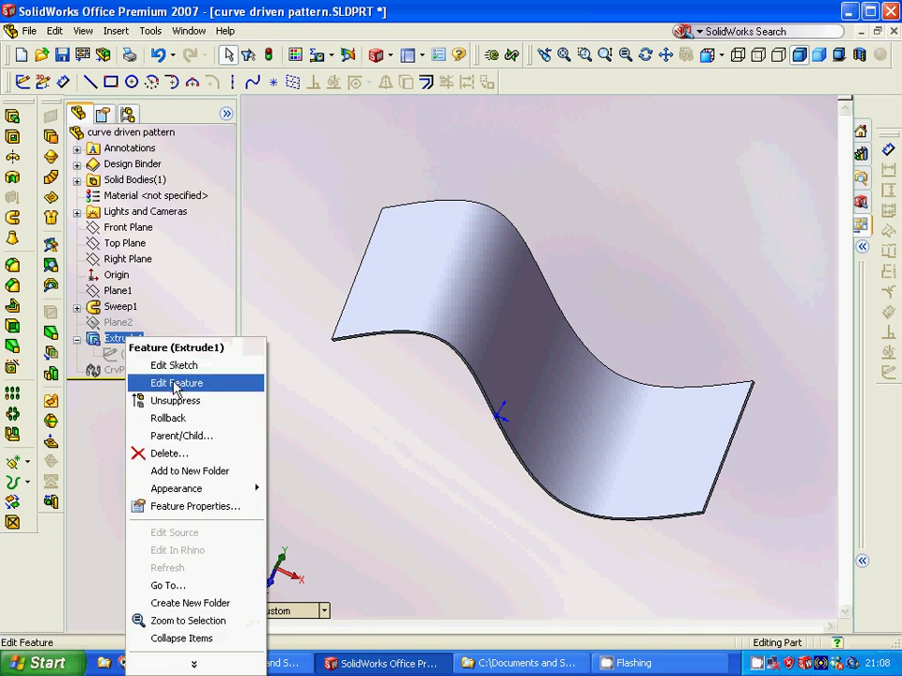
click(160, 402)
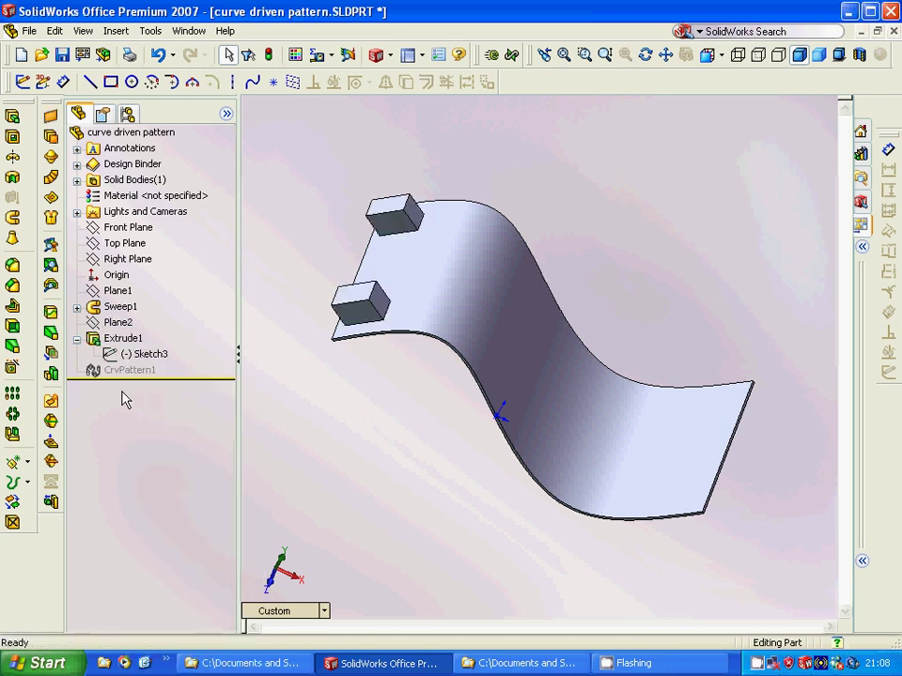
click(77, 339)
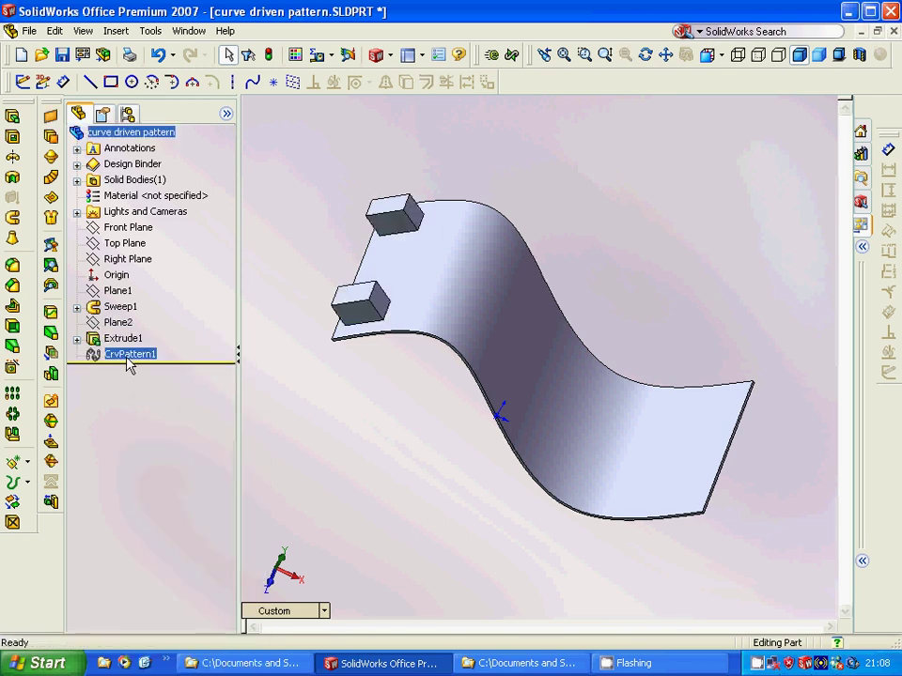
right_click(129, 357)
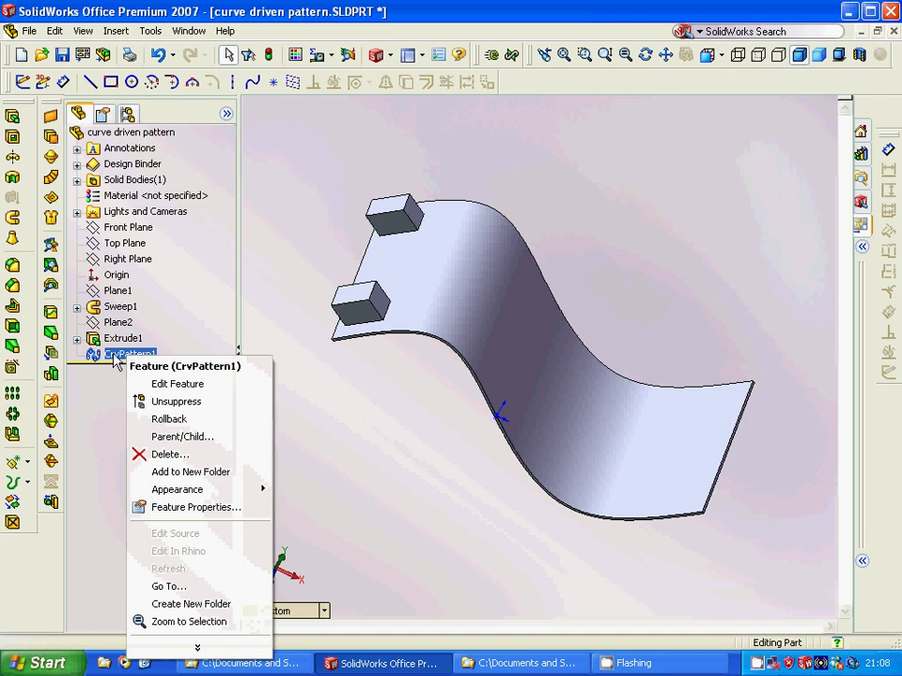
click(104, 411)
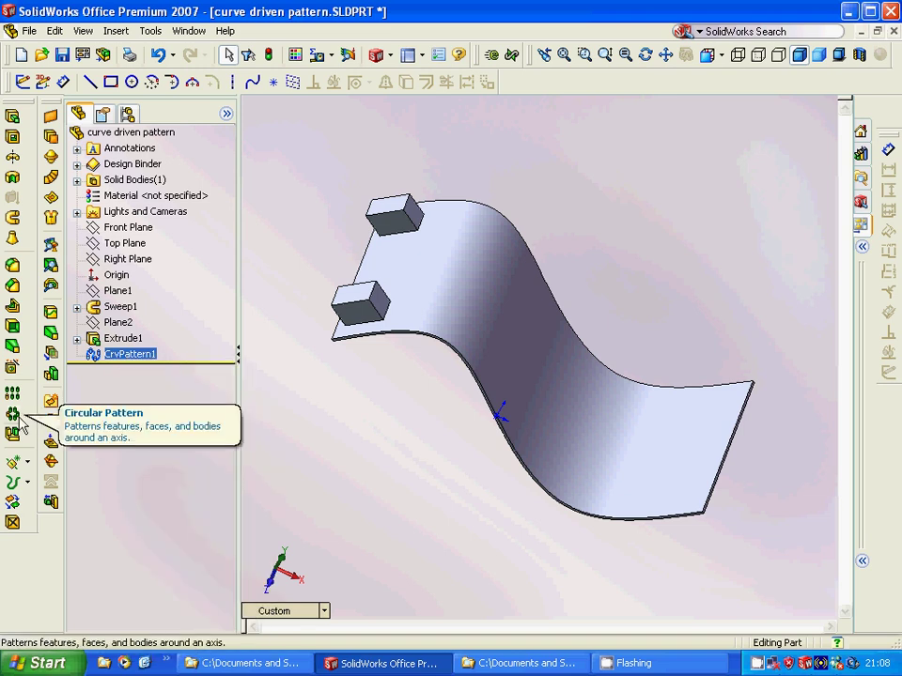
click(115, 30)
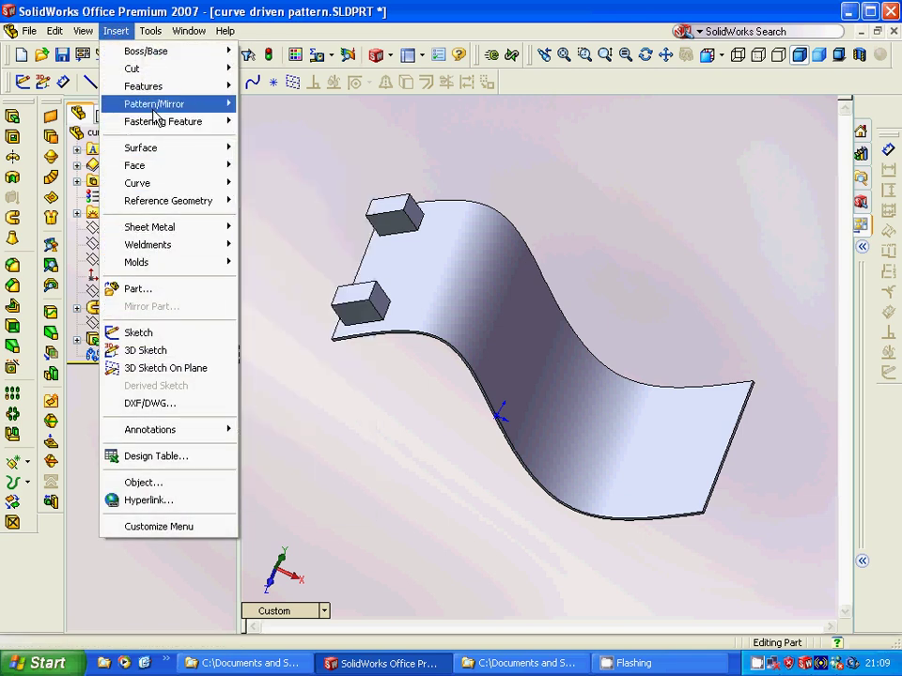
mouse_move(154, 122)
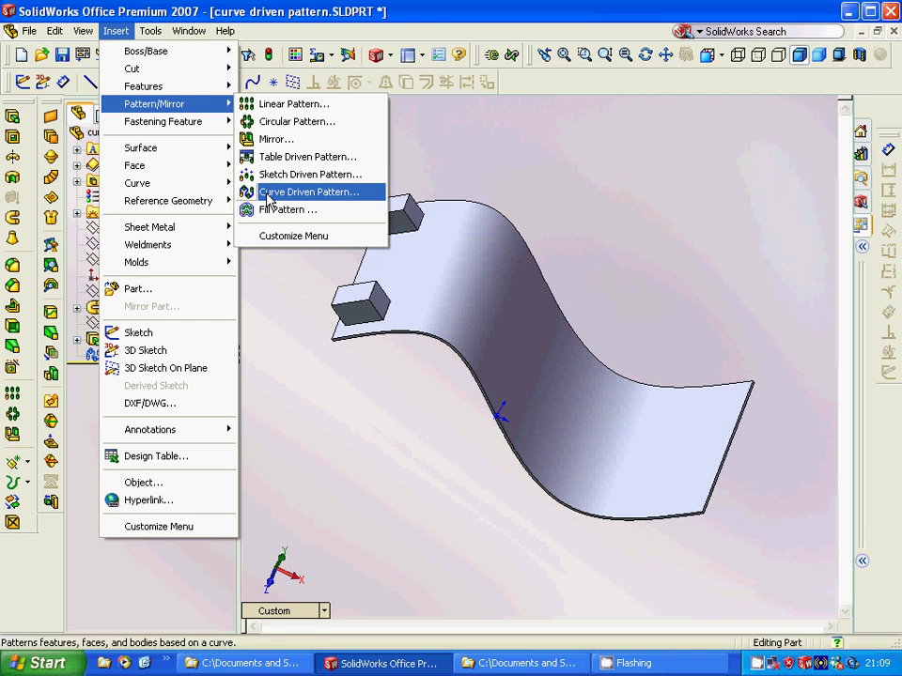
click(269, 193)
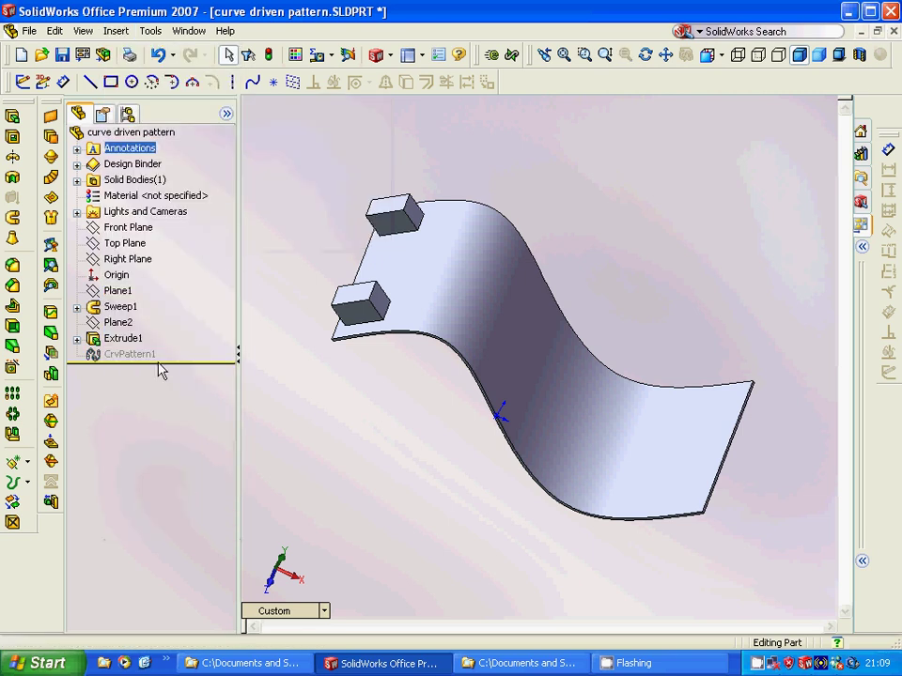
click(126, 355)
- Review CrvPattern1's definition along Edge<1>, 9 instances at 20mm spacing, and accept it
right_click(126, 356)
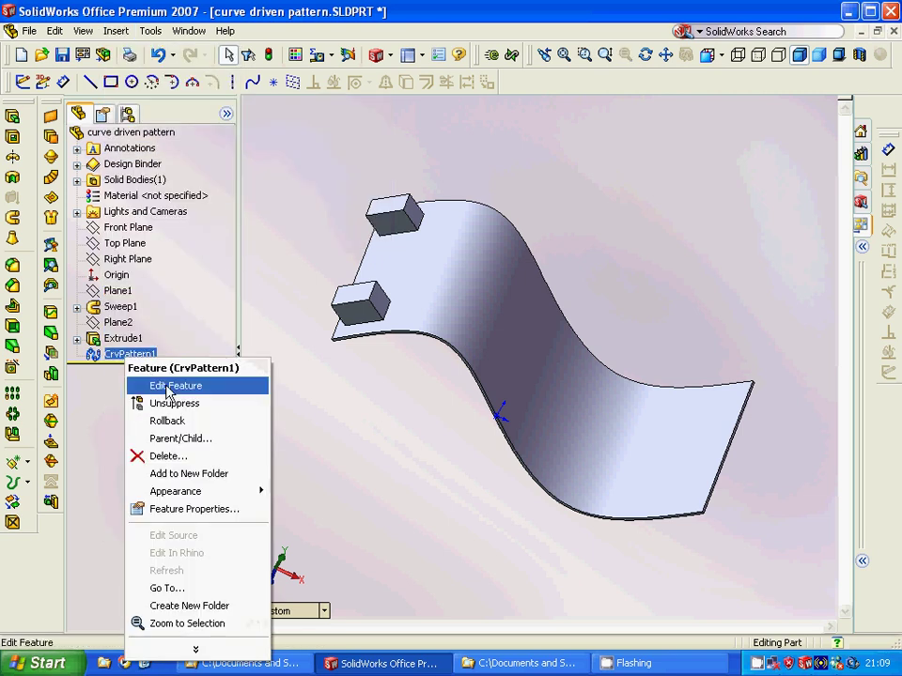
click(167, 387)
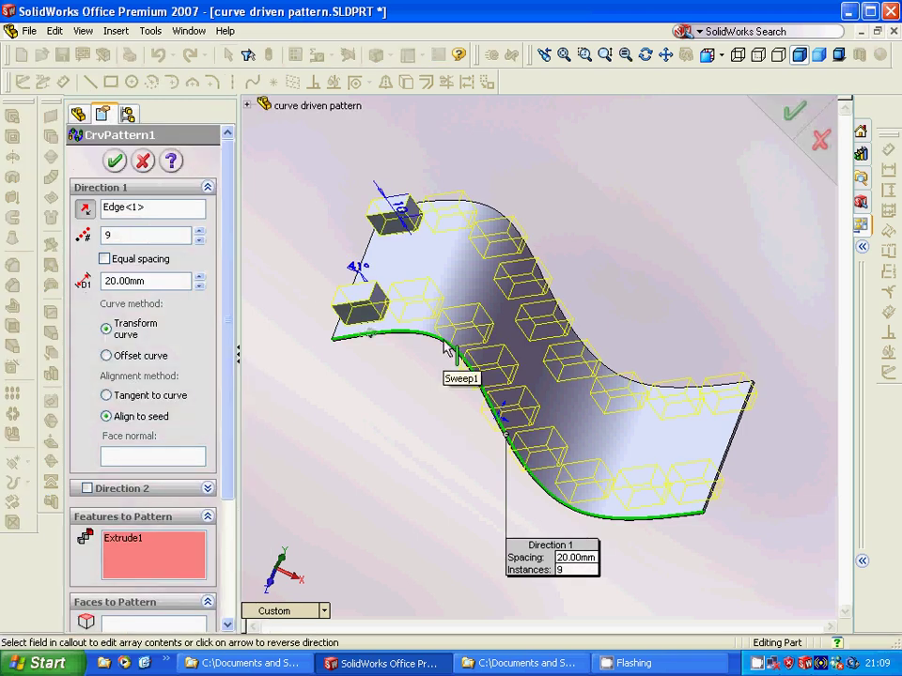
click(148, 215)
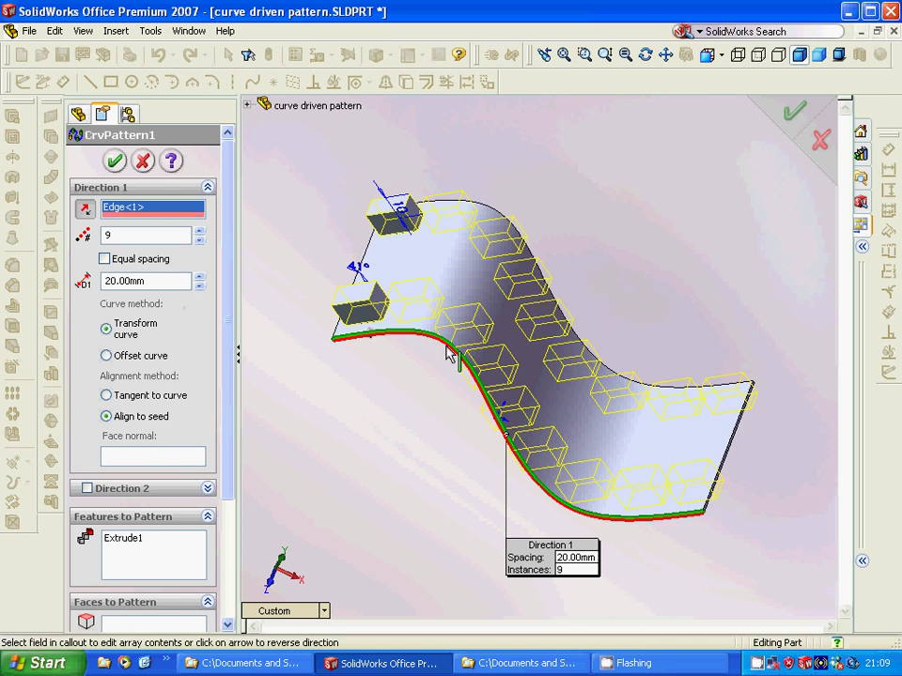
click(114, 161)
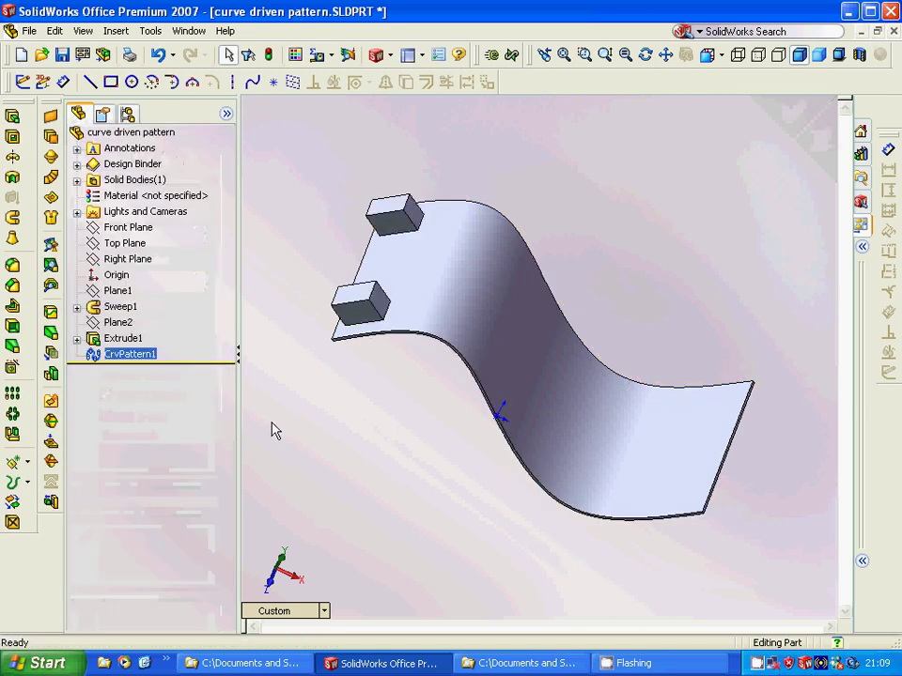
- Unsuppress CrvPattern1 and orbit to view blocks repeated along both edges
right_click(155, 358)
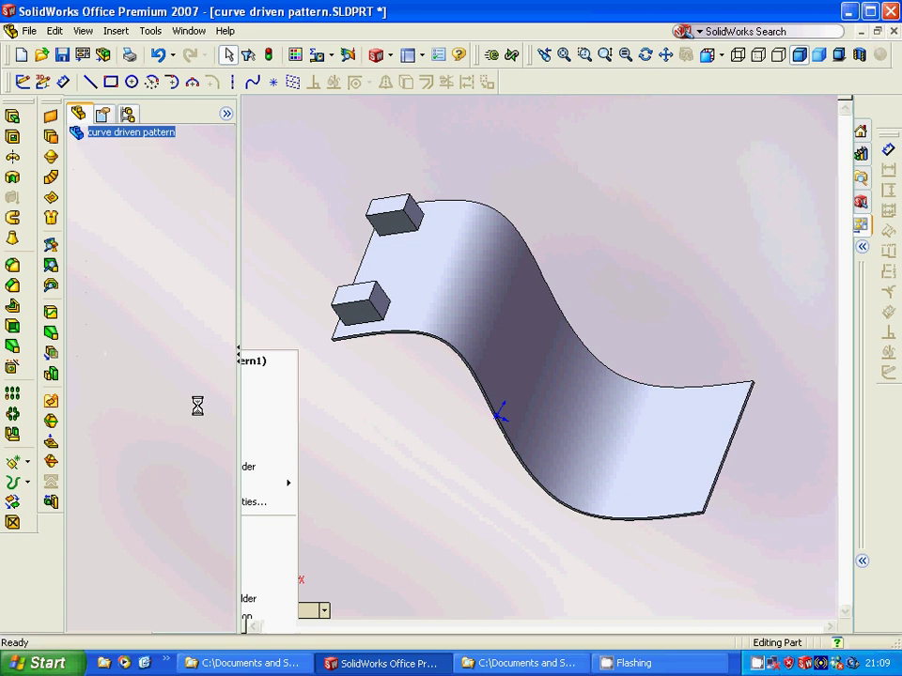
middle_drag(436, 413, 421, 437)
right_click(424, 446)
- Close the curve driven pattern part
click(393, 447)
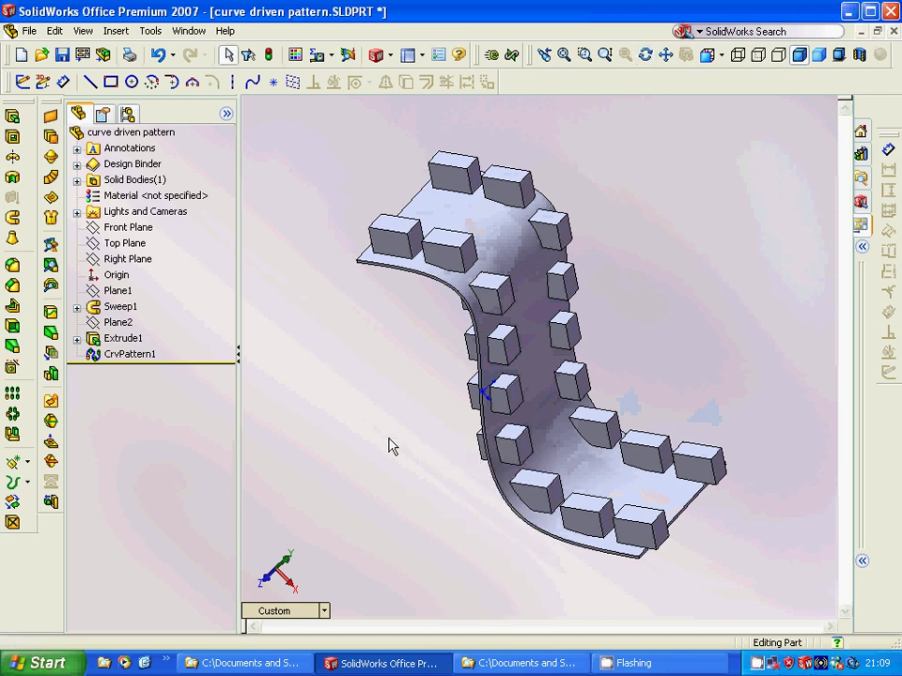
click(31, 34)
click(72, 87)
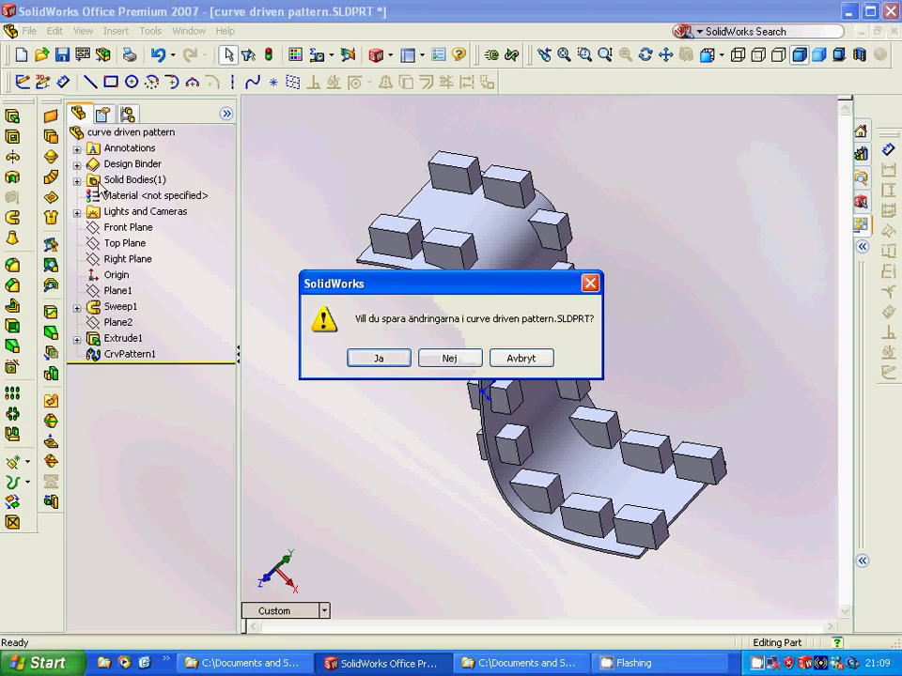
- Discard the pattern part's changes, orbit the grooved cut block, and expand Extrude1 to reveal Sketch1
click(428, 360)
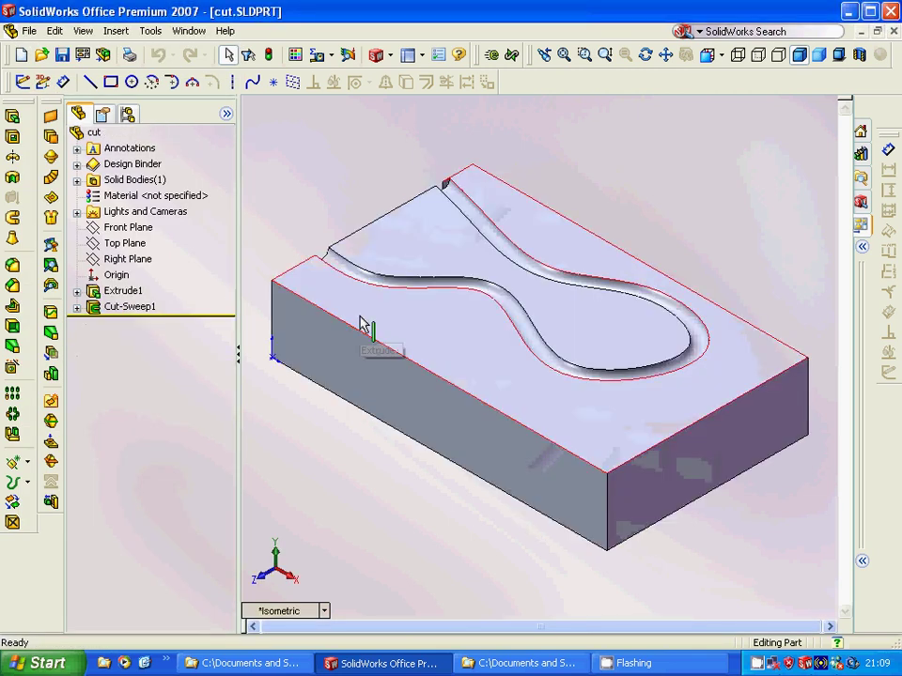
mouse_move(364, 423)
middle_down()
mouse_move(350, 424)
mouse_move(364, 443)
middle_up()
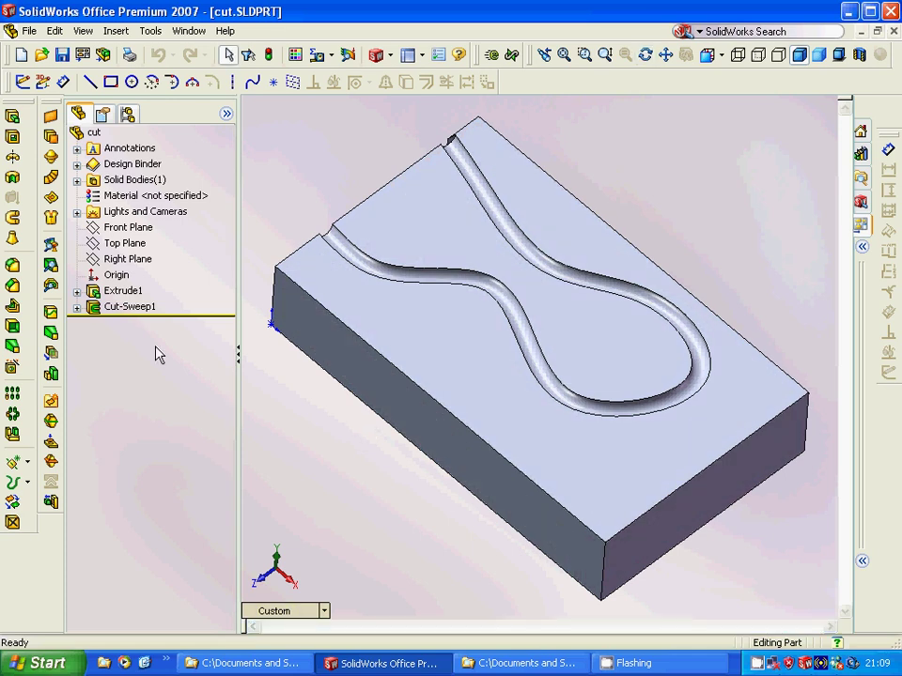
click(104, 293)
click(77, 293)
click(146, 307)
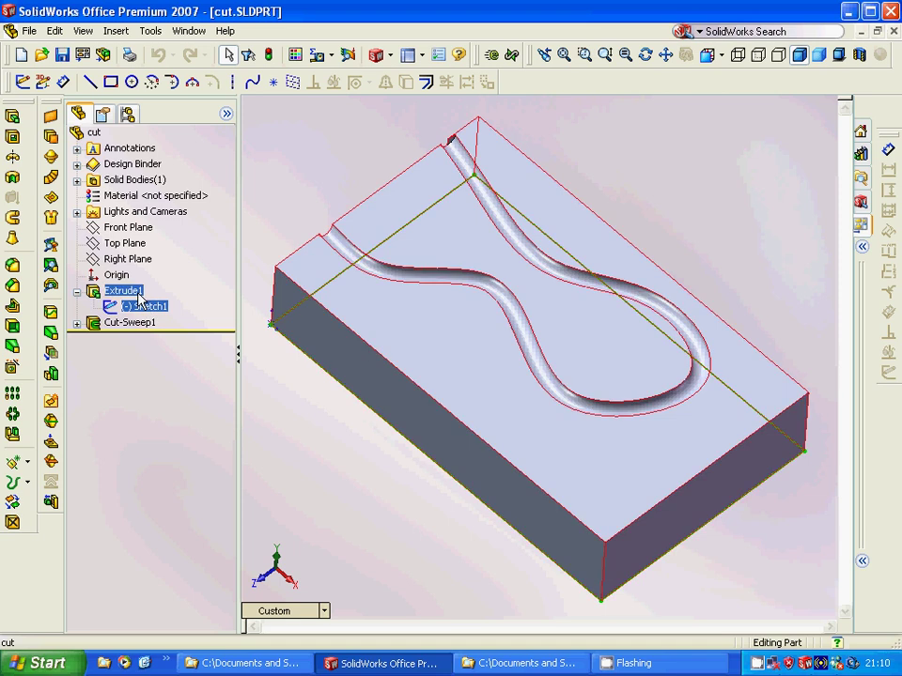
click(77, 292)
click(77, 307)
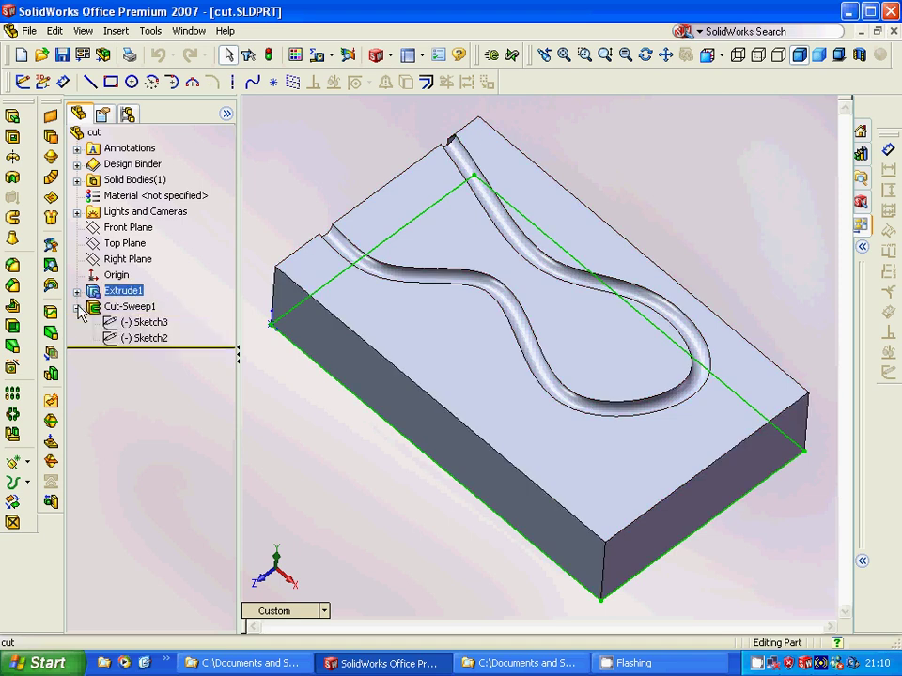
click(127, 310)
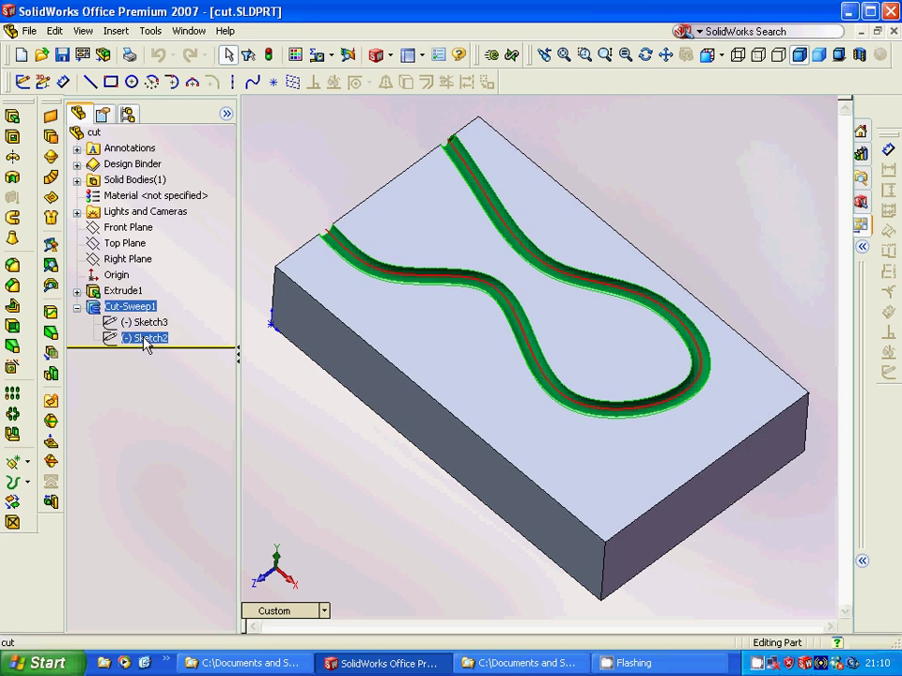
click(372, 303)
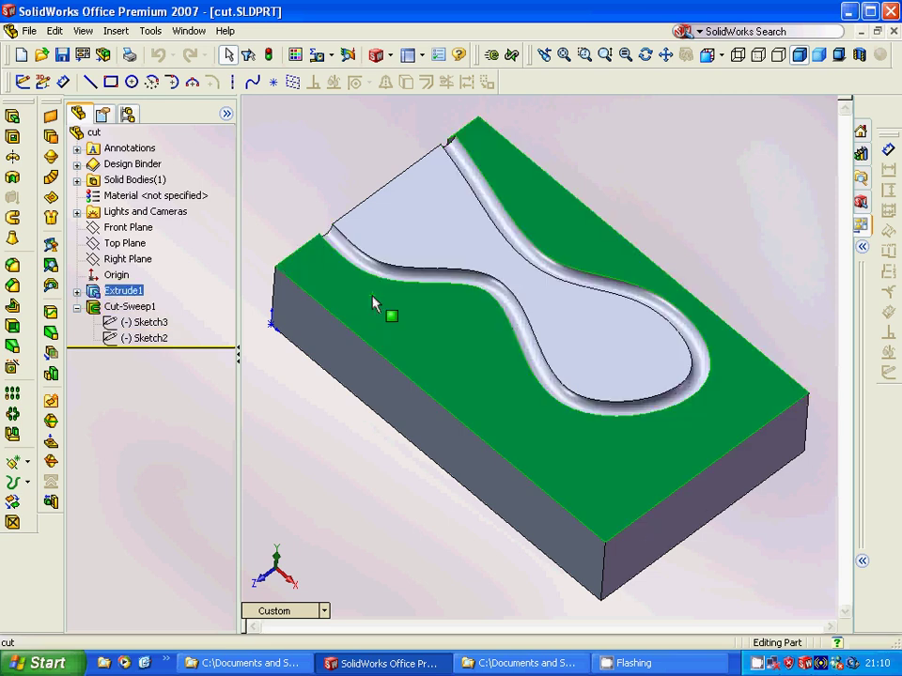
click(161, 340)
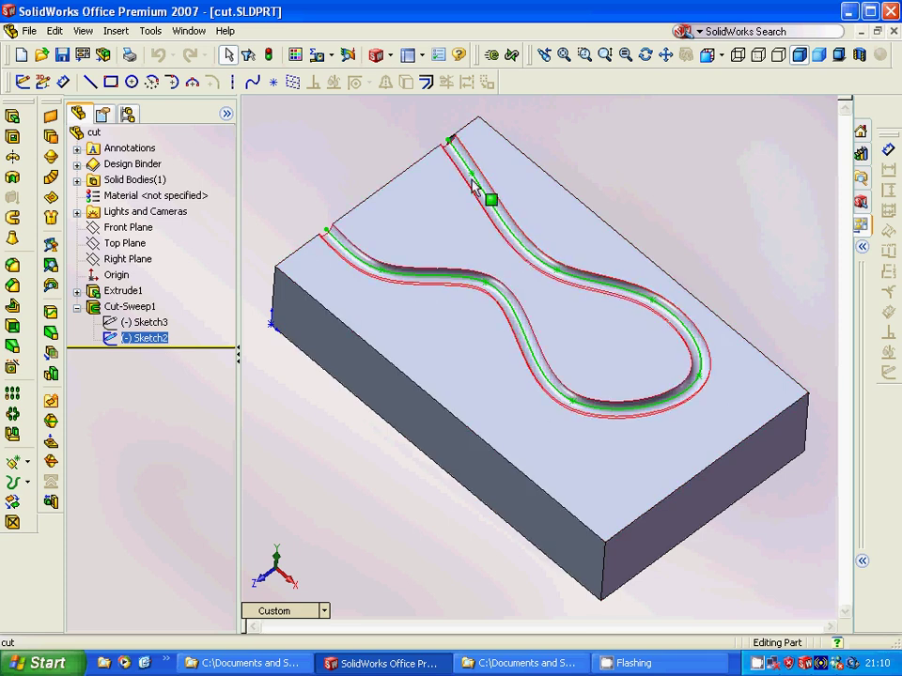
ctrl+click(148, 323)
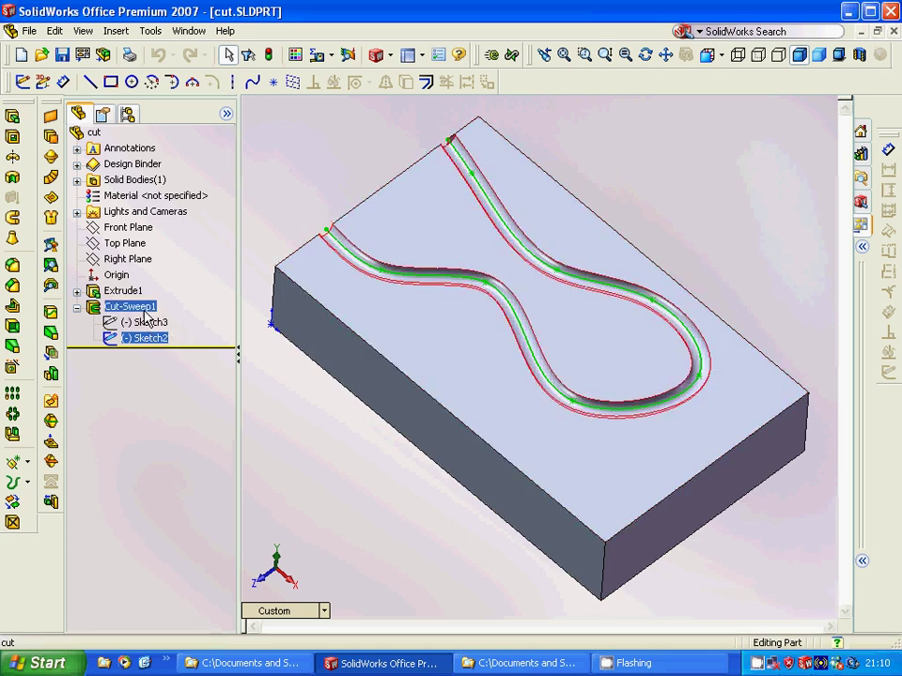
click(285, 383)
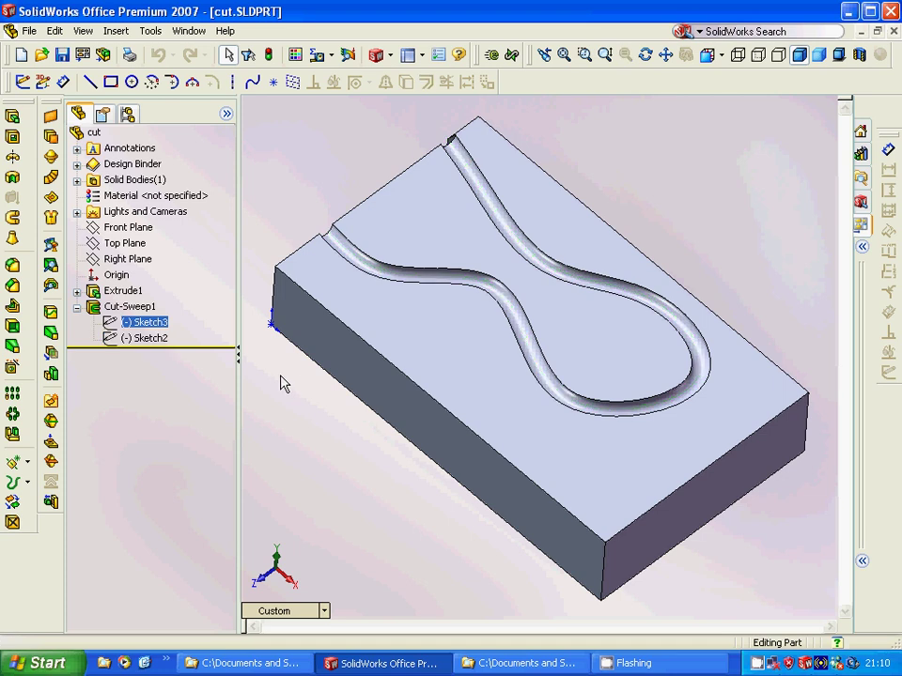
middle_drag(285, 383, 308, 319)
click(308, 320)
ctrl+click(156, 324)
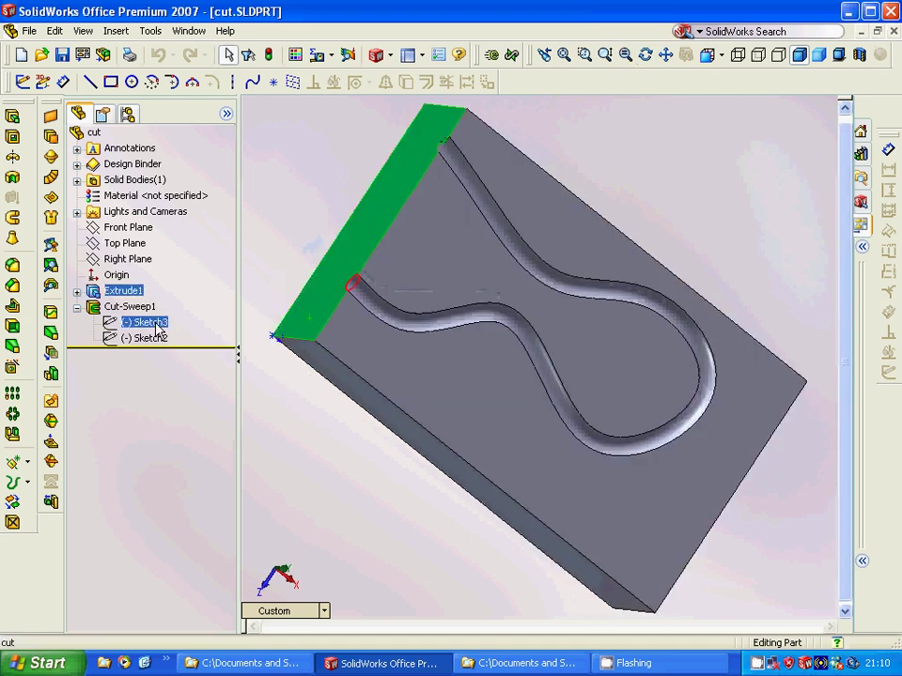
click(156, 324)
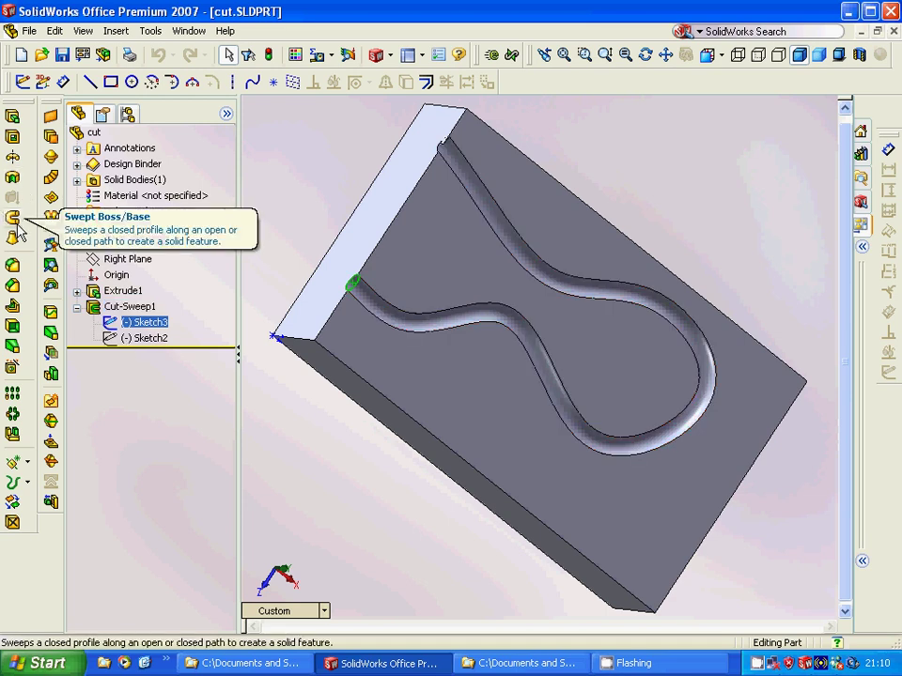
click(120, 32)
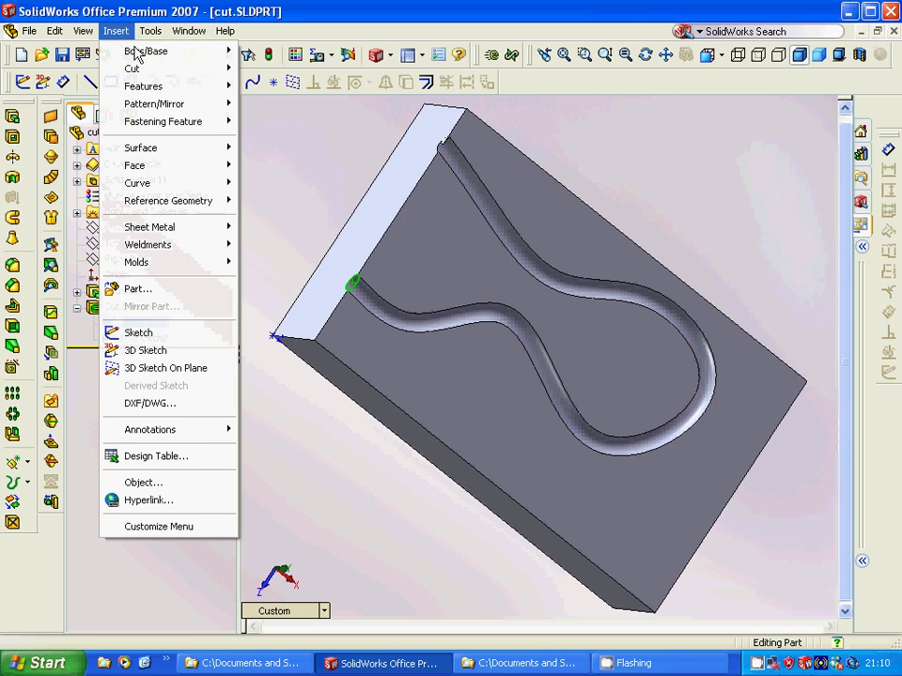
mouse_move(137, 54)
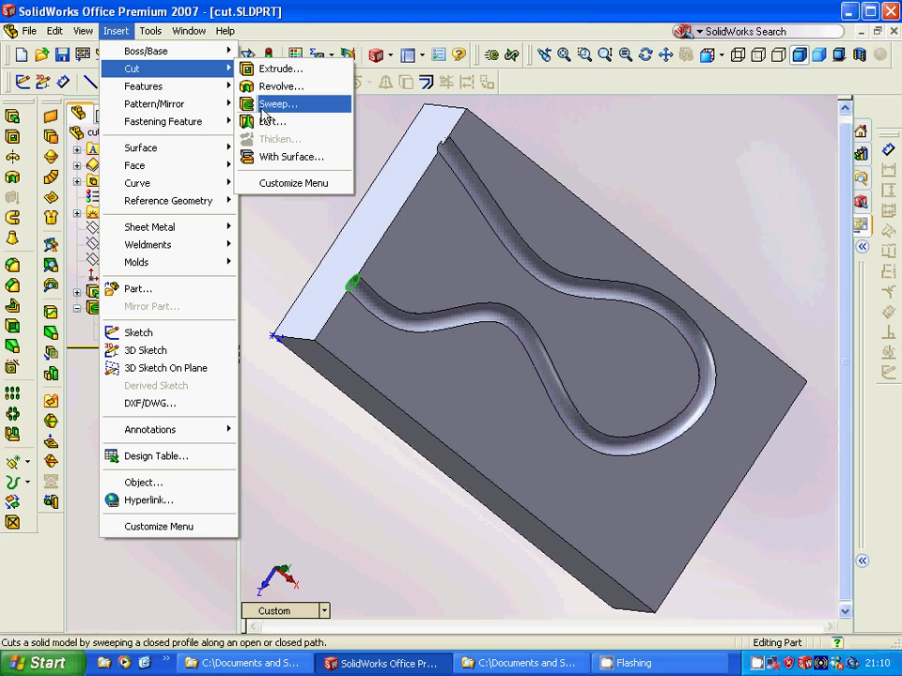
click(258, 273)
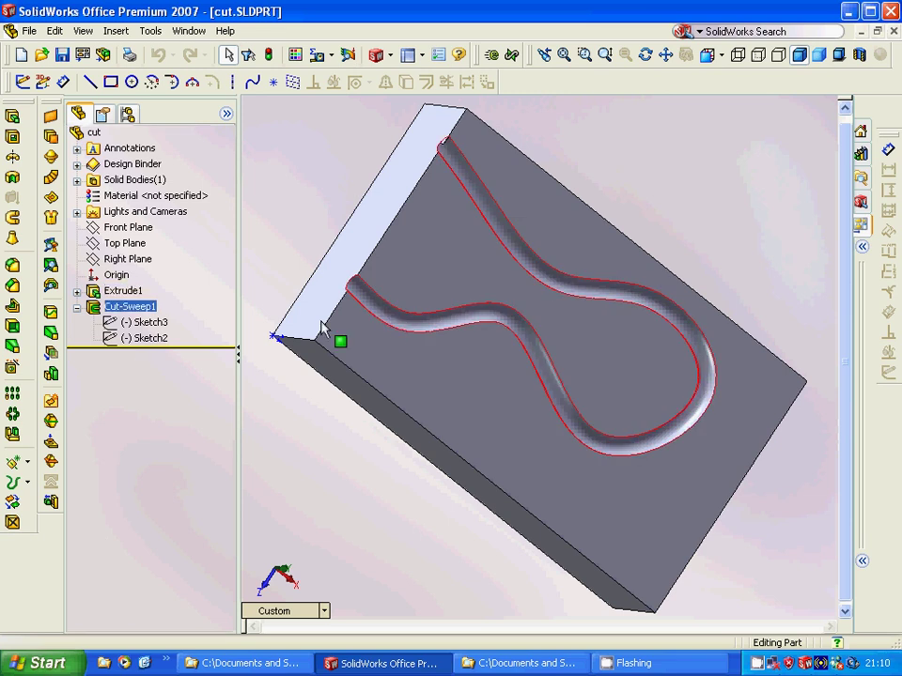
click(77, 306)
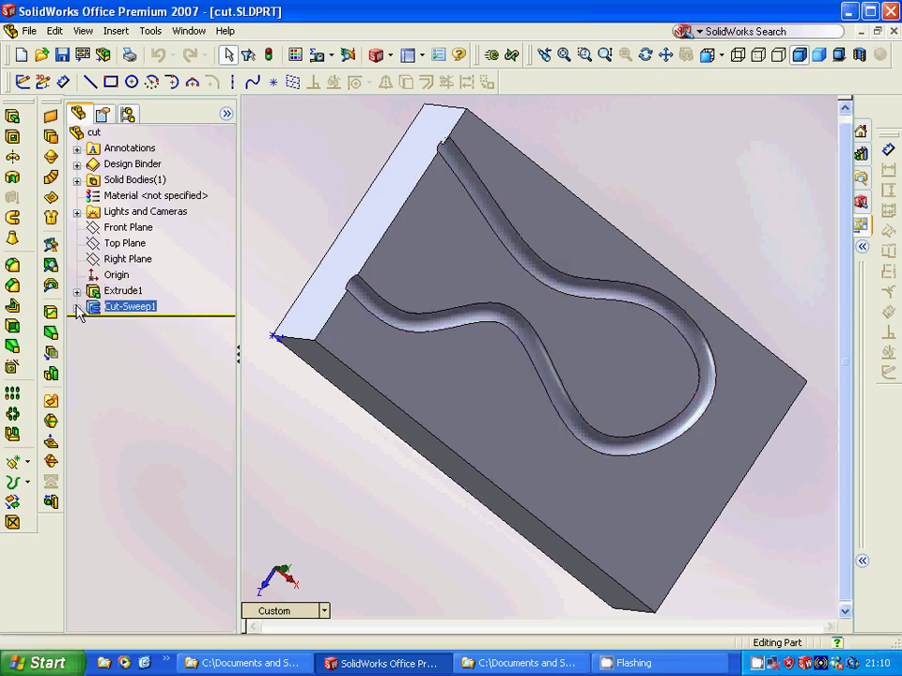